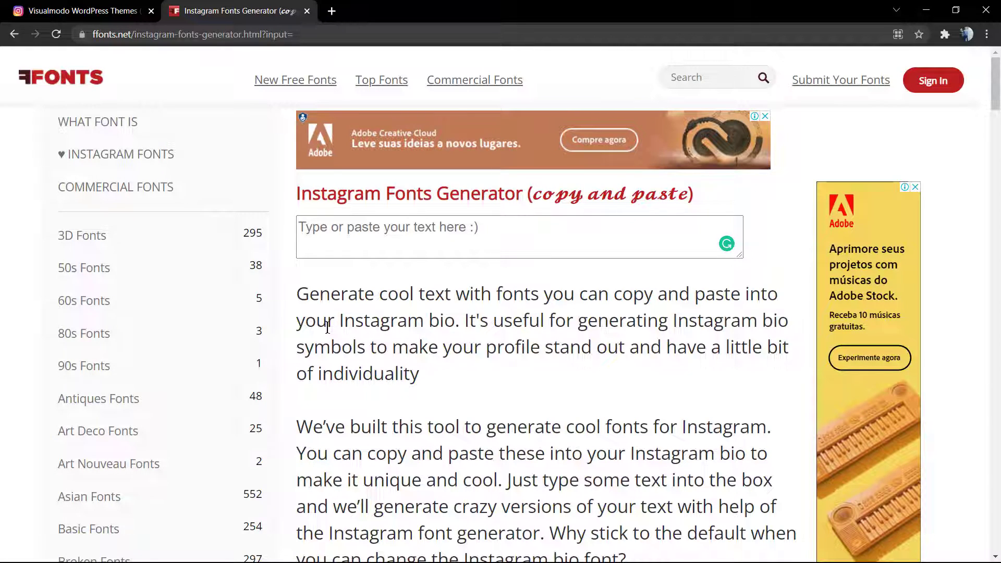
- Open Instagram's Edit Profile page and select all of the existing bio text
left_click(81, 11)
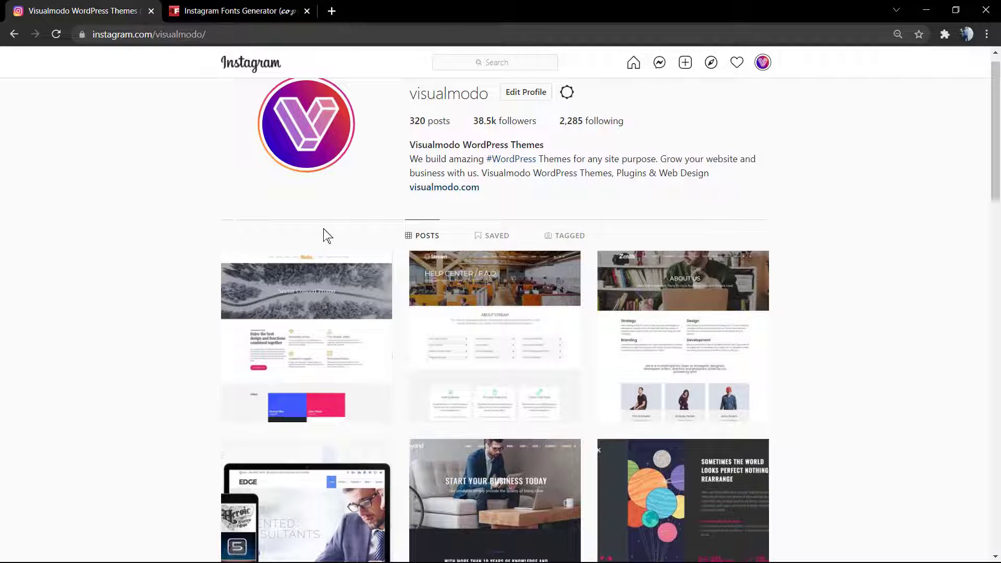
triple_click(493, 166)
key("ctrl+c")
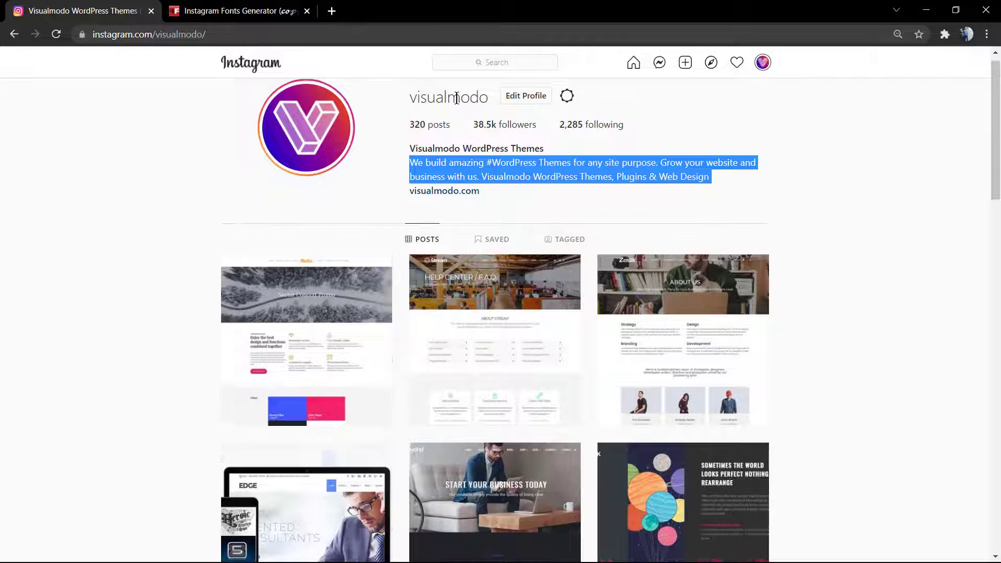
scroll(451, 86, "up", 1)
left_click(526, 107)
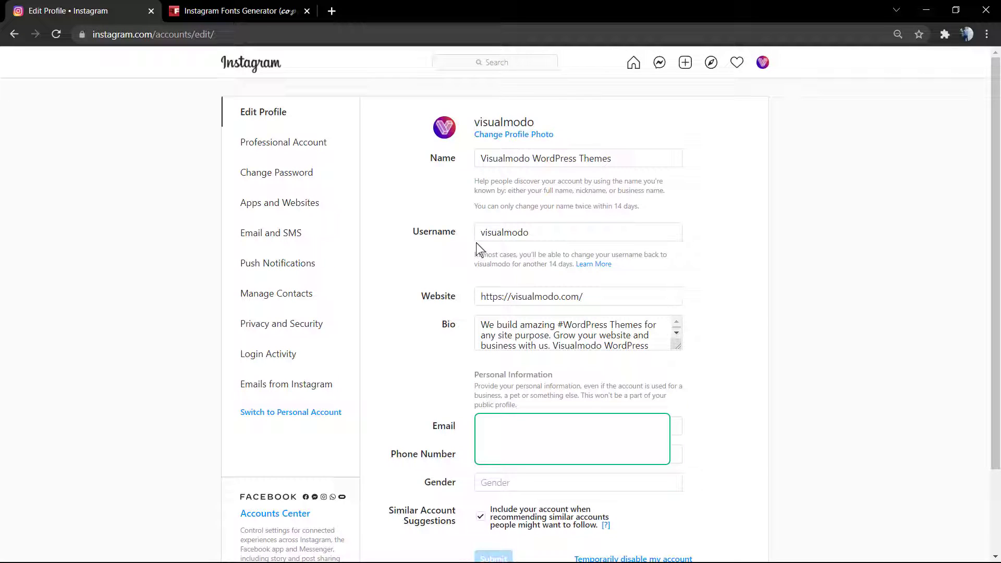
left_click(514, 323)
key("ctrl+a")
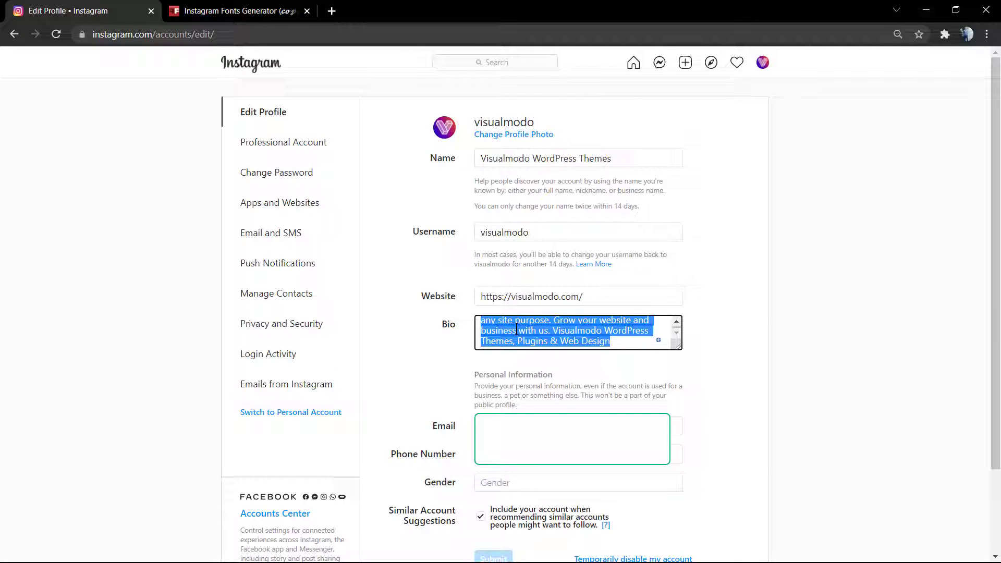
scroll(516, 330, "up", 1)
scroll(515, 330, "down", 1)
scroll(516, 330, "up", 1)
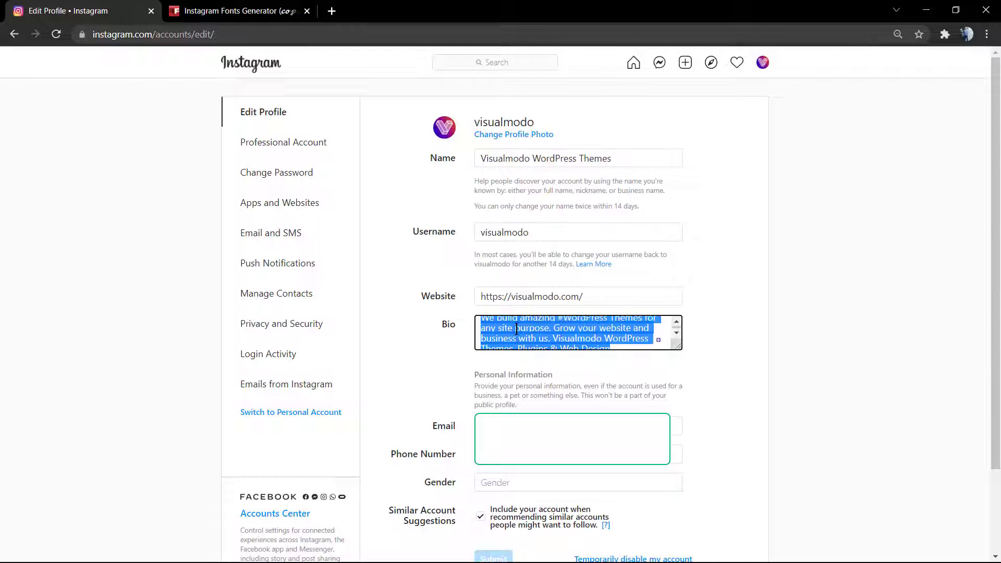
scroll(516, 329, "up", 1)
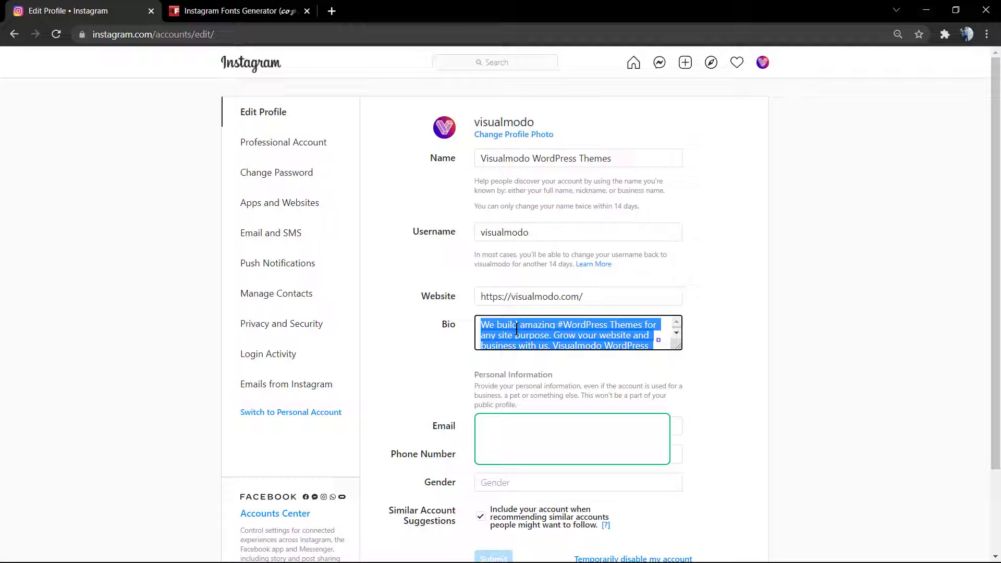
- Return to the FFonts generator tab and focus its empty input box
left_click(247, 10)
left_click(337, 227)
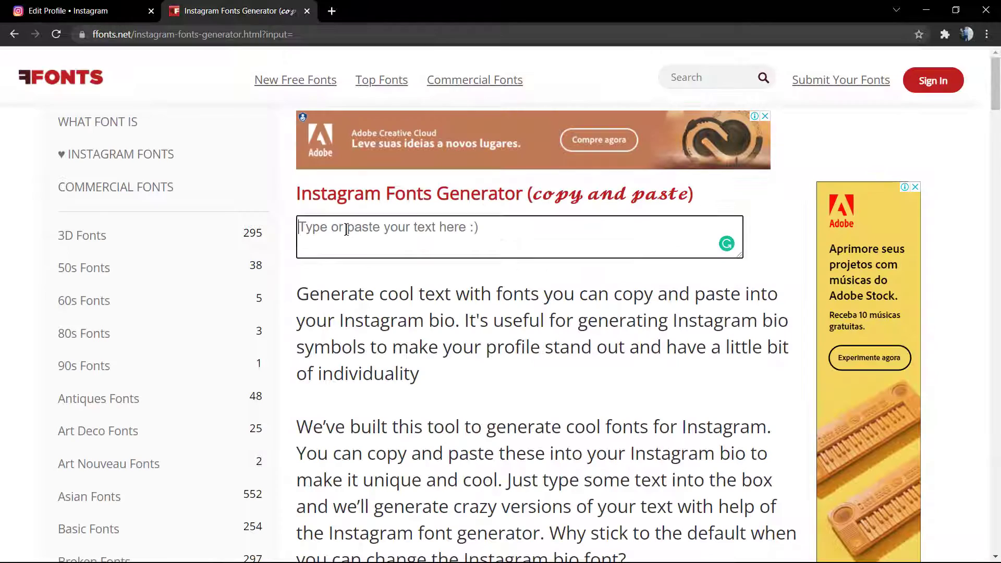
left_click(345, 229)
- Select 'ffonts' in the address bar, then deselect it and clear a heading highlight
left_click(114, 34)
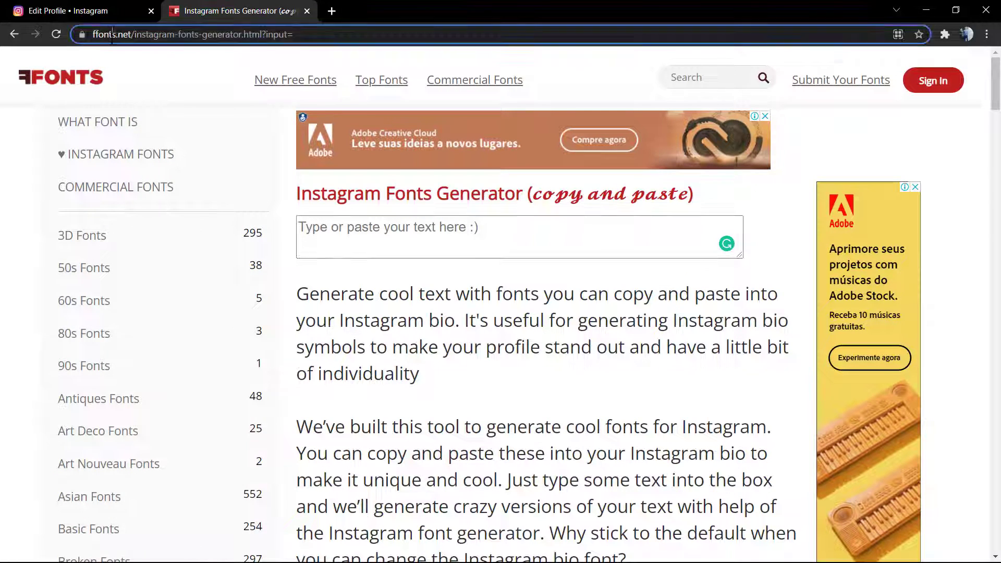
double_click(153, 35)
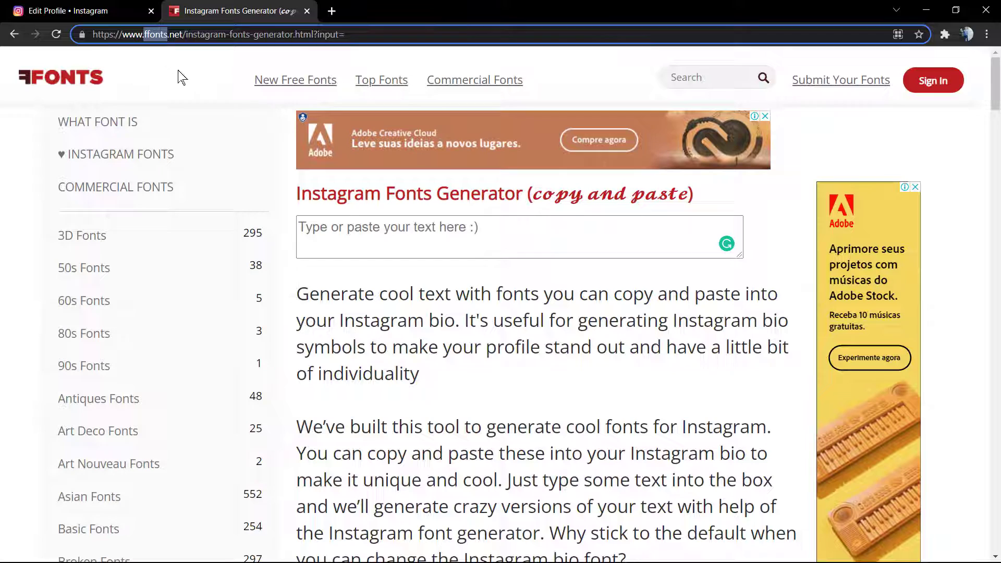
left_click(184, 76)
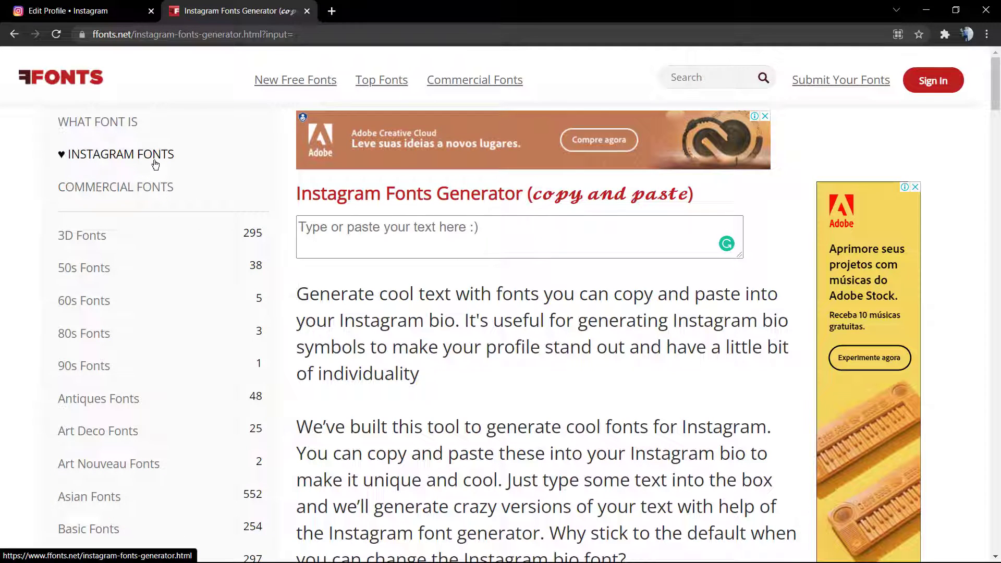
left_click_drag(179, 154, 57, 157)
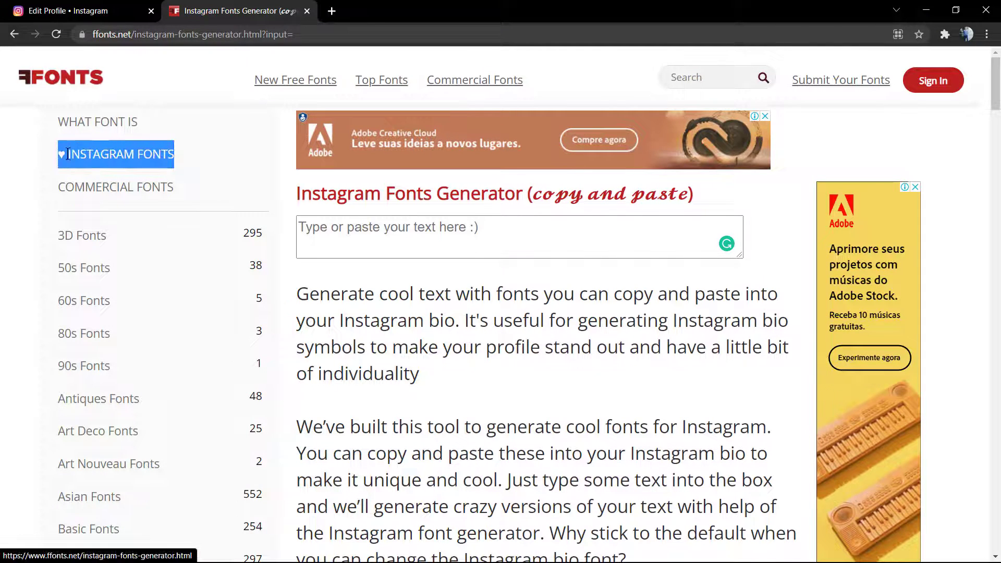
left_click(175, 160)
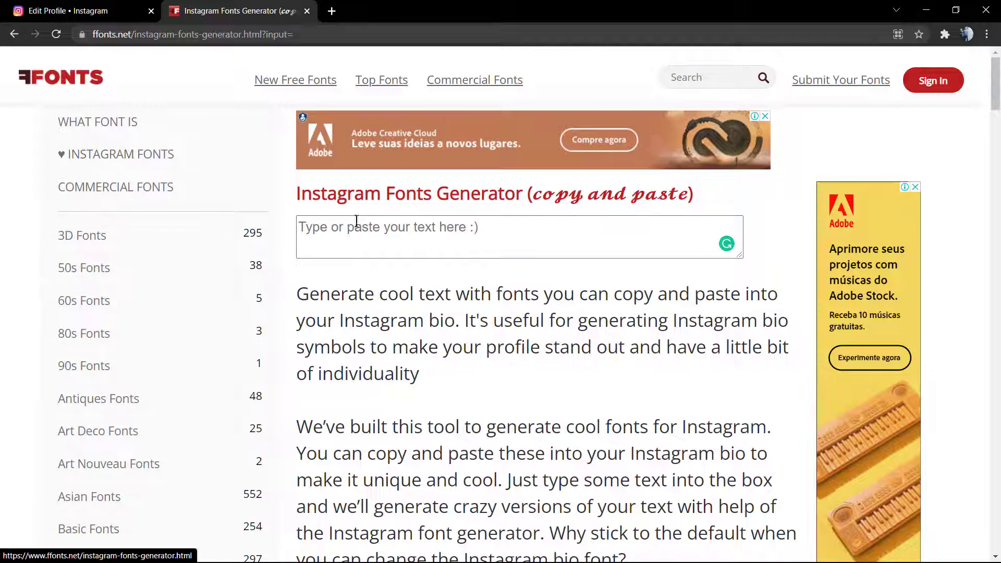
- Paste the bio into the generator and select its cursive rendering
left_click(376, 235)
key("ctrl+v")
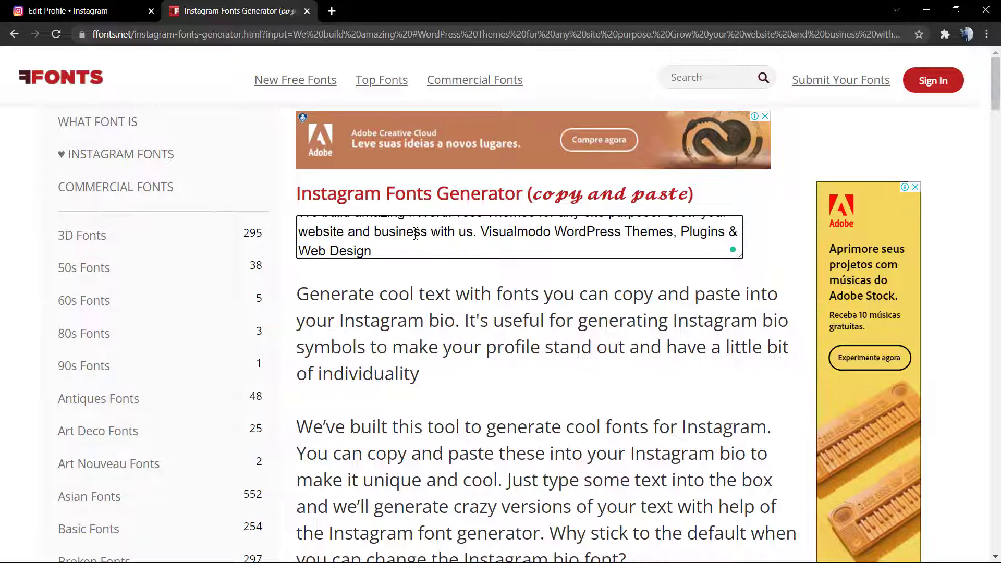
scroll(416, 235, "down", 1)
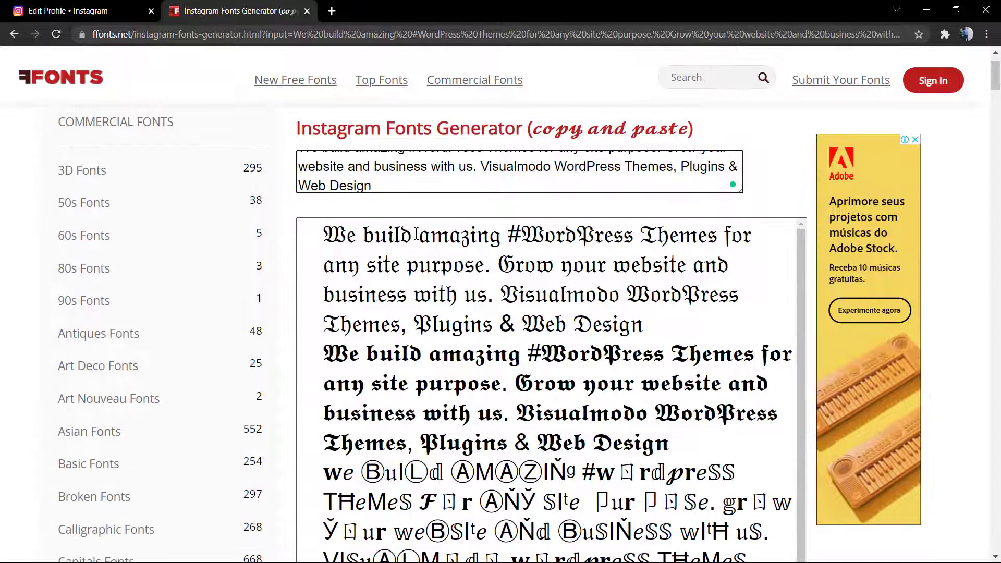
scroll(415, 234, "down", 2)
scroll(470, 313, "up", 2)
scroll(470, 313, "up", 2)
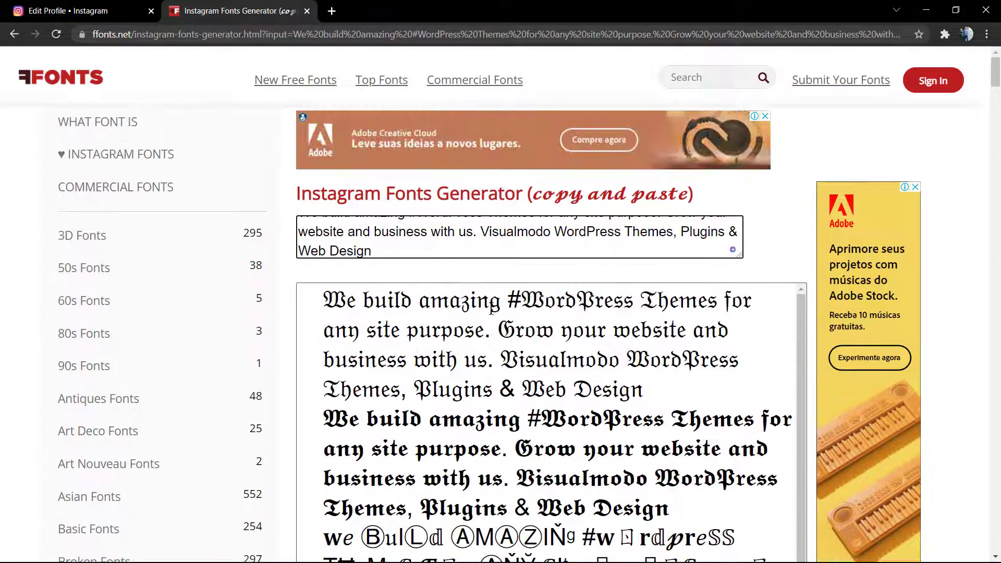
scroll(493, 339, "down", 1)
scroll(493, 337, "down", 3)
scroll(492, 337, "down", 2)
scroll(492, 337, "down", 2)
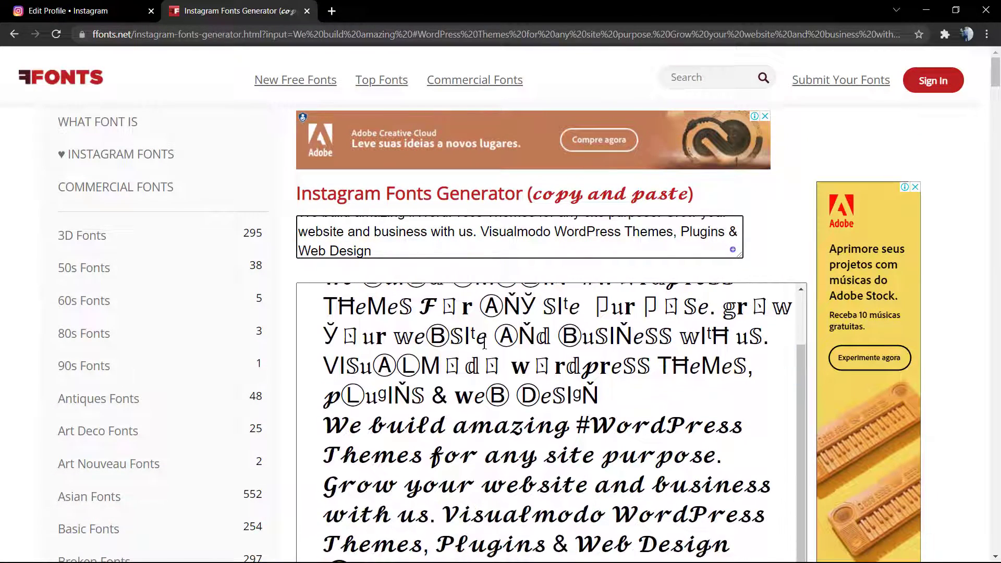
scroll(484, 345, "down", 2)
scroll(484, 344, "down", 2)
scroll(484, 345, "down", 1)
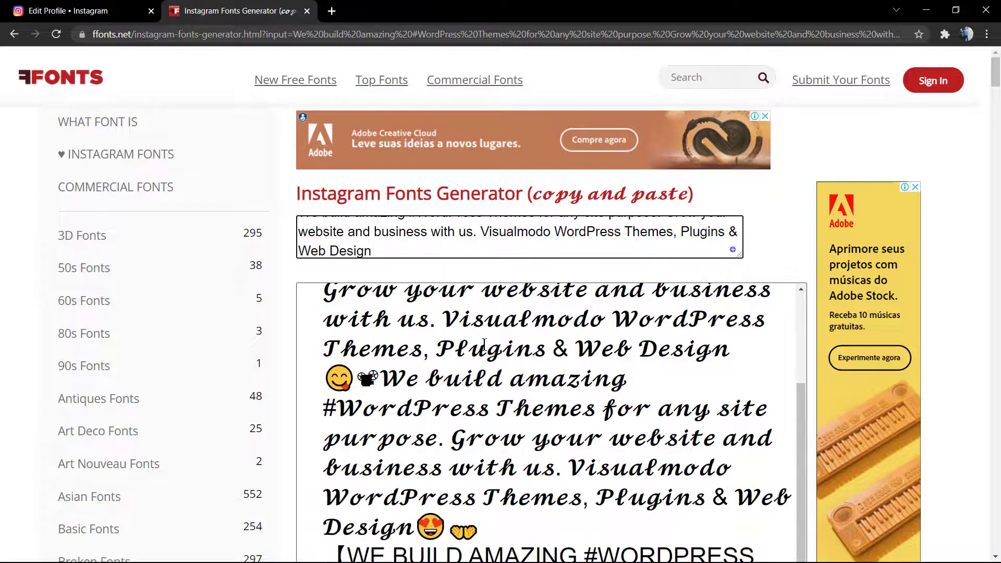
scroll(483, 345, "down", 2)
scroll(484, 345, "down", 2)
scroll(483, 345, "down", 1)
scroll(483, 344, "down", 1)
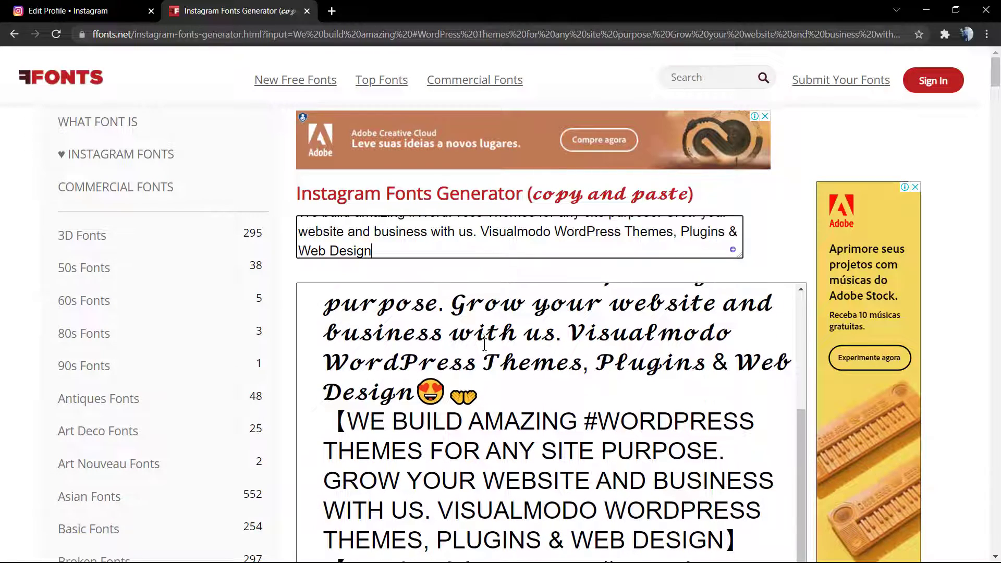
scroll(483, 345, "down", 2)
scroll(461, 381, "down", 2)
scroll(462, 380, "down", 2)
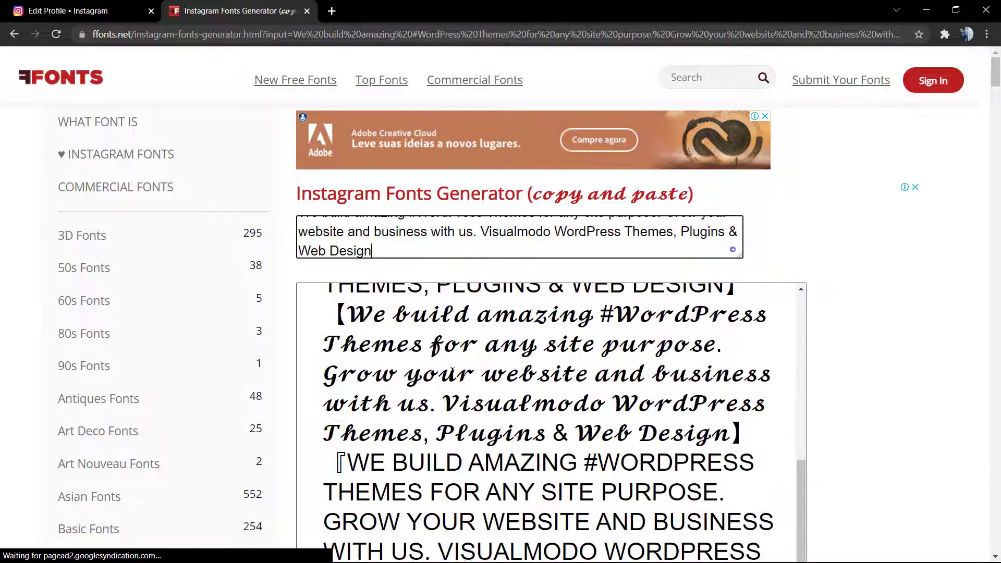
scroll(461, 381, "down", 2)
scroll(527, 362, "down", 2)
scroll(528, 362, "down", 2)
scroll(509, 365, "down", 2)
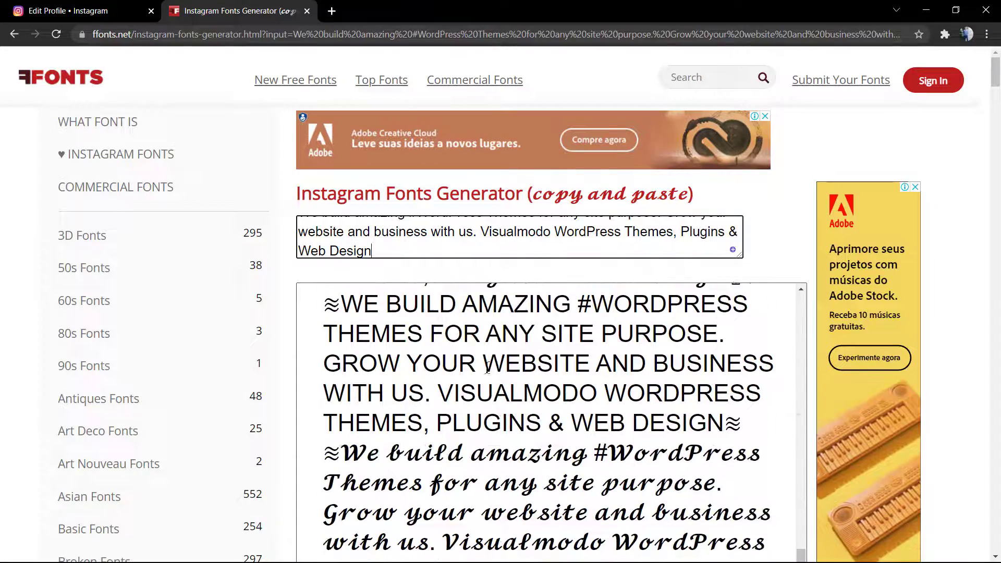
scroll(493, 366, "down", 2)
scroll(482, 368, "down", 2)
scroll(483, 368, "down", 2)
scroll(482, 368, "down", 2)
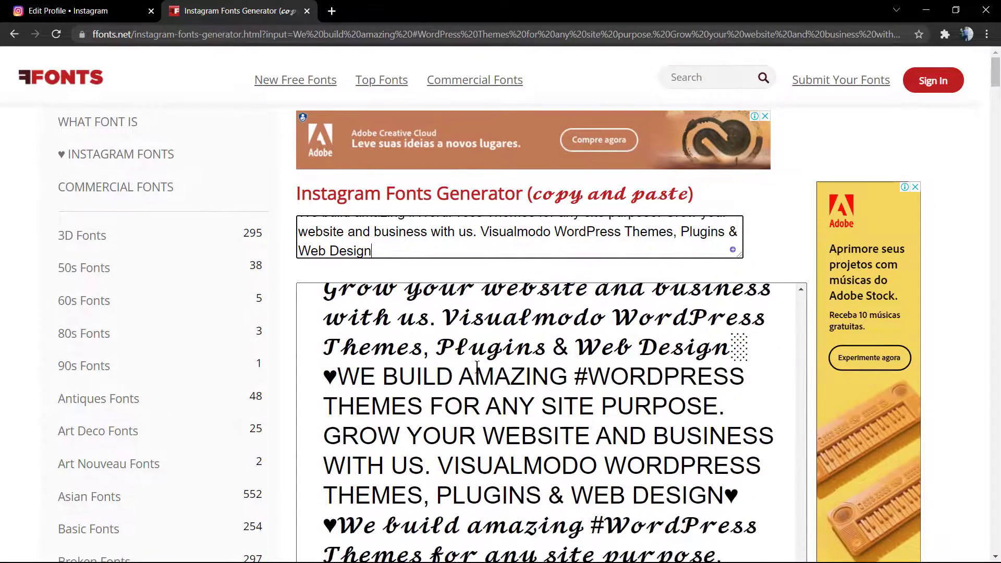
scroll(482, 368, "down", 2)
scroll(482, 368, "down", 2)
scroll(461, 383, "down", 3)
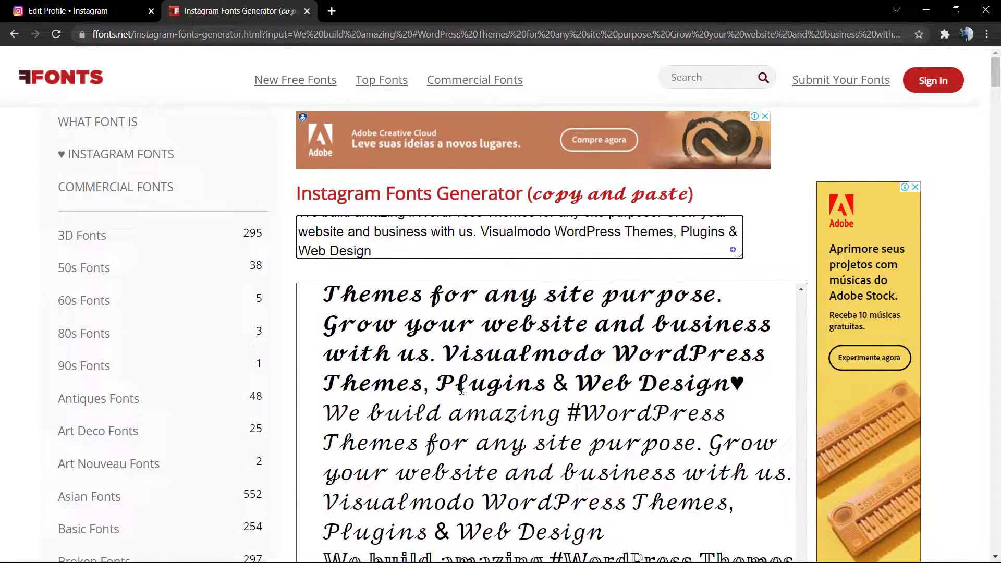
scroll(462, 387, "down", 3)
left_click_drag(605, 383, 547, 367)
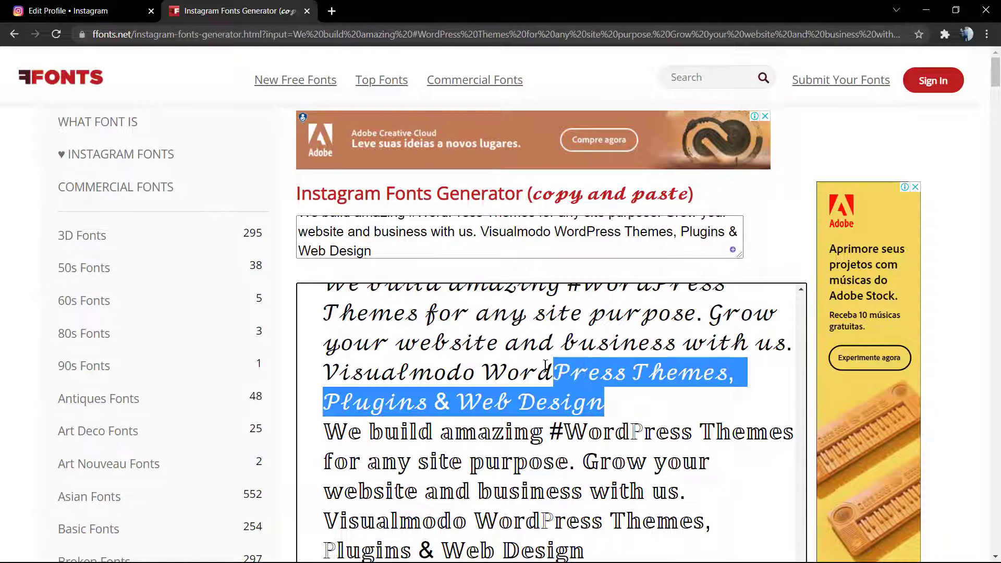
left_click(532, 364)
scroll(532, 363, "up", 2)
left_click_drag(462, 347, 704, 492)
left_click(367, 348)
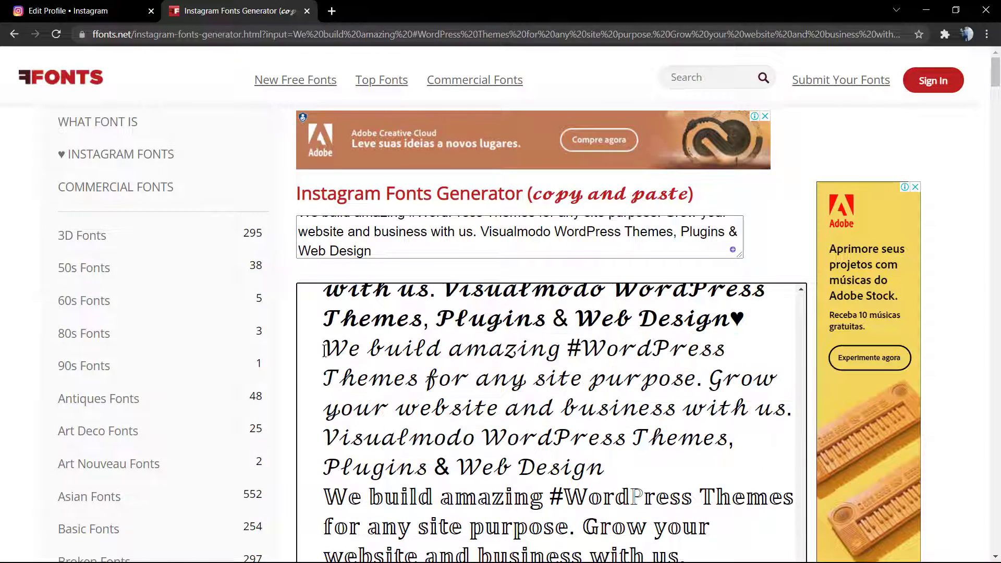
left_click_drag(323, 348, 610, 463)
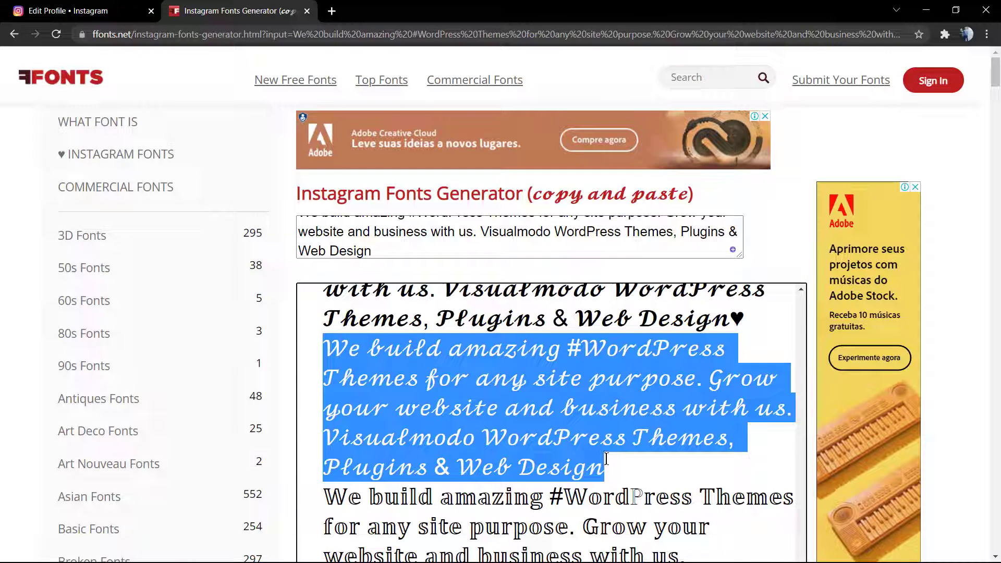
- Paste the cursive text into the Instagram bio field and save the profile
left_click(70, 10)
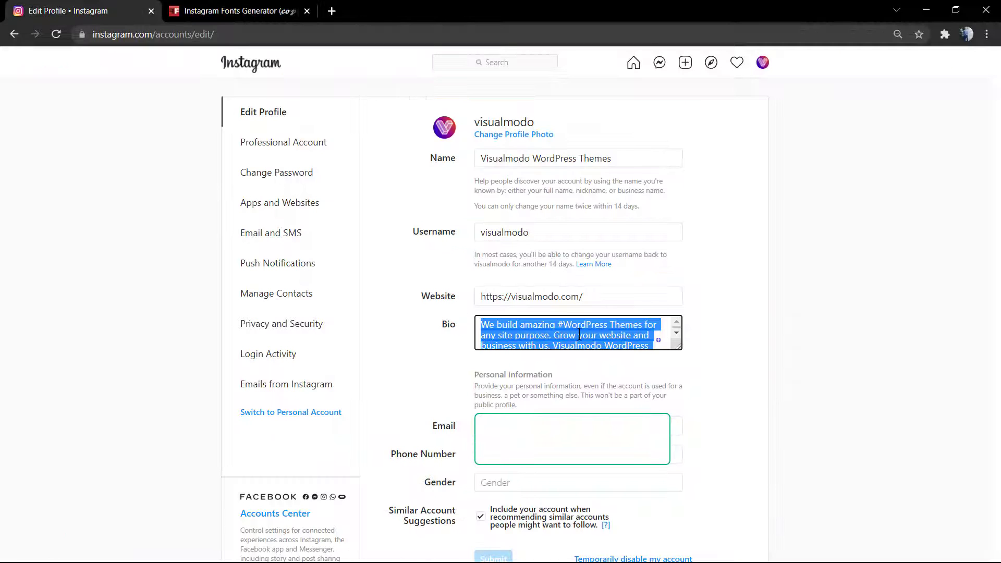
key("ctrl+v")
scroll(571, 336, "up", 1)
scroll(566, 335, "down", 1)
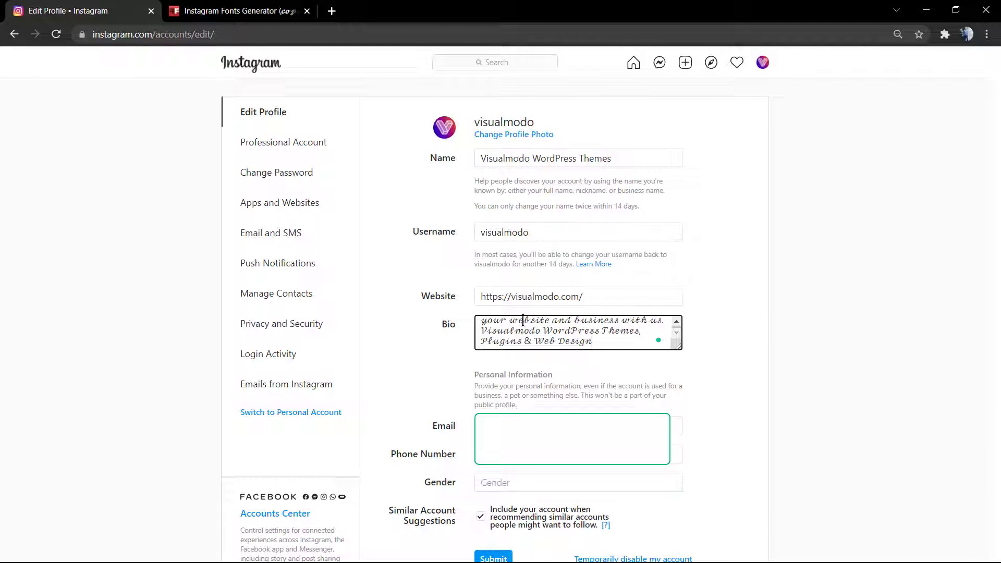
scroll(523, 320, "down", 2)
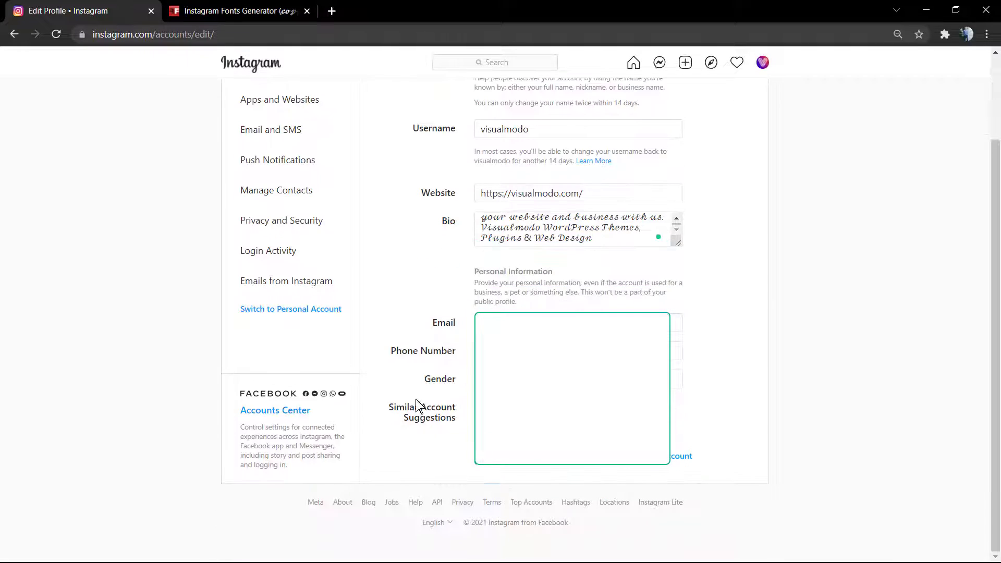
scroll(419, 404, "up", 2)
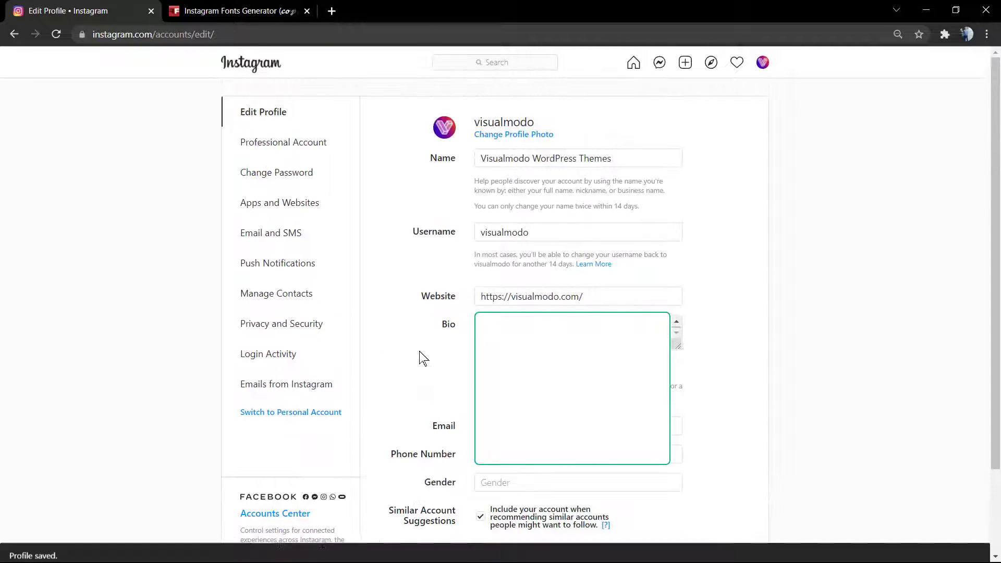
left_click(764, 63)
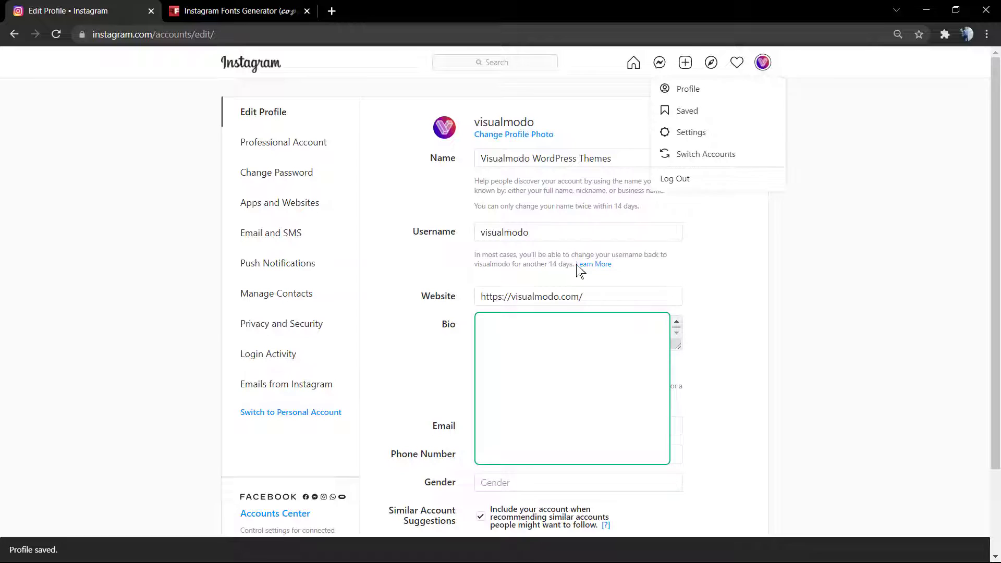
- Open the public profile and select the cursive bio text to inspect it
left_click(687, 88)
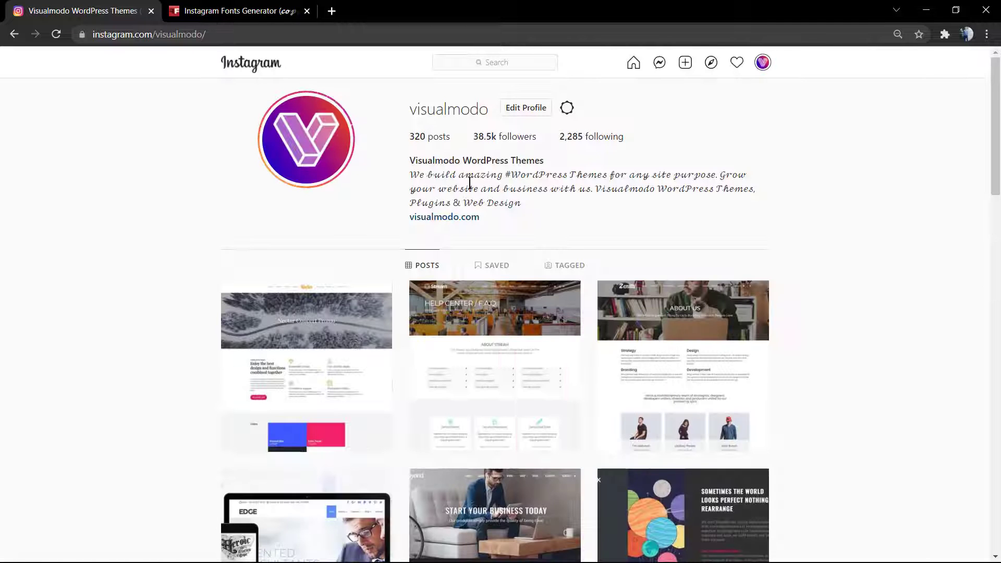
triple_click(470, 184)
left_click(469, 184)
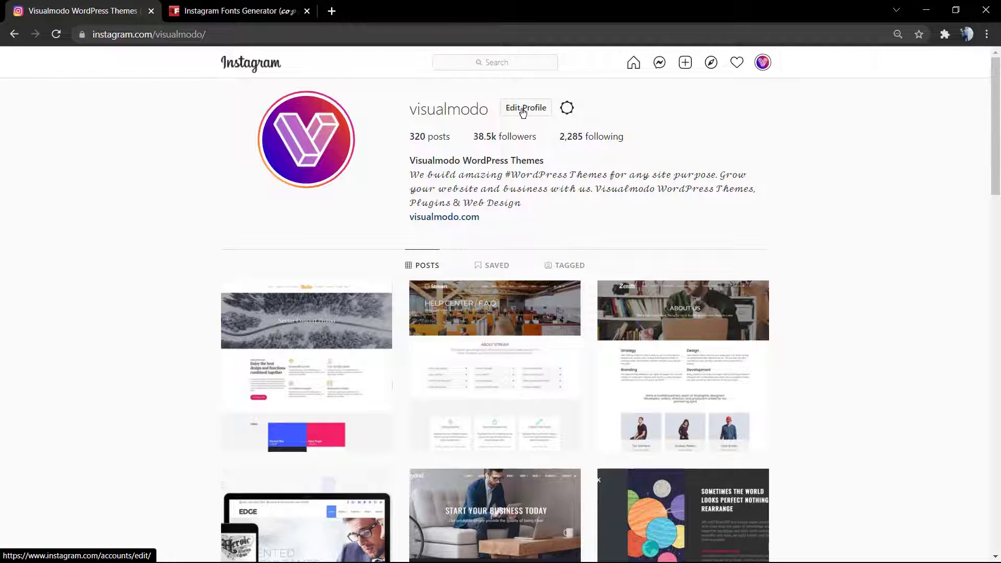
triple_click(484, 175)
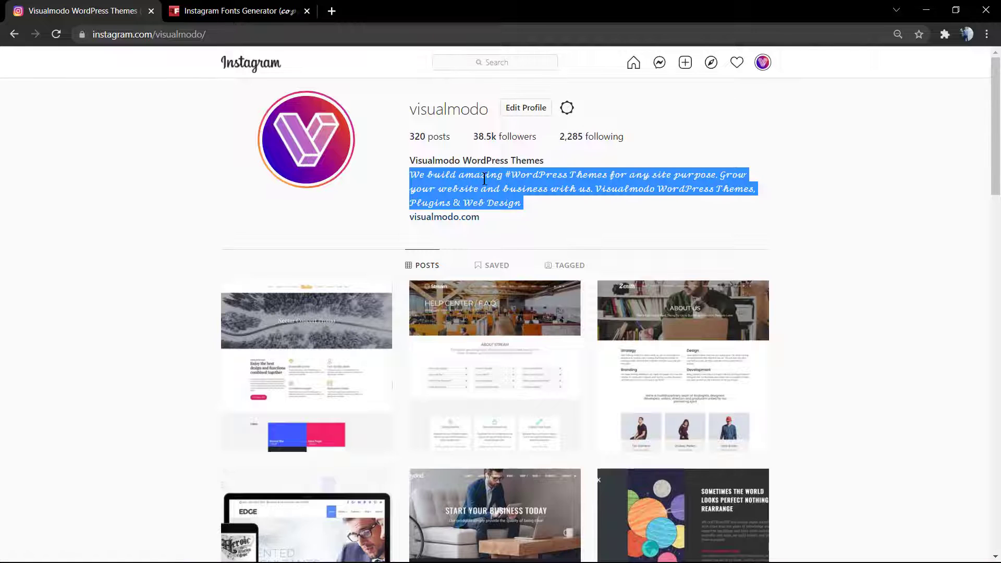
- Reopen Edit Profile and paste the cursive text over the bio field again
left_click(524, 108)
triple_click(521, 329)
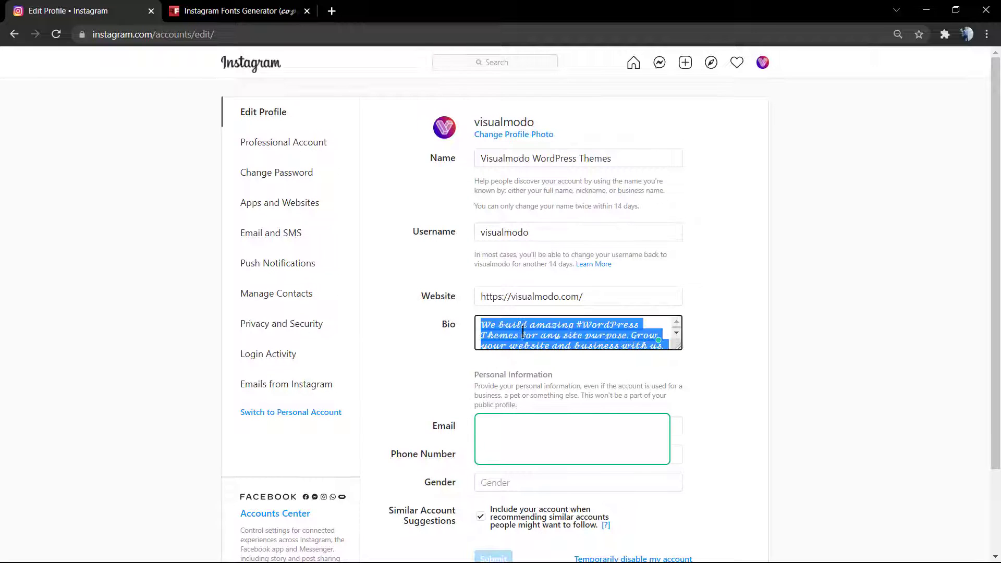
key("ctrl+v")
triple_click(518, 323)
key("ctrl+v")
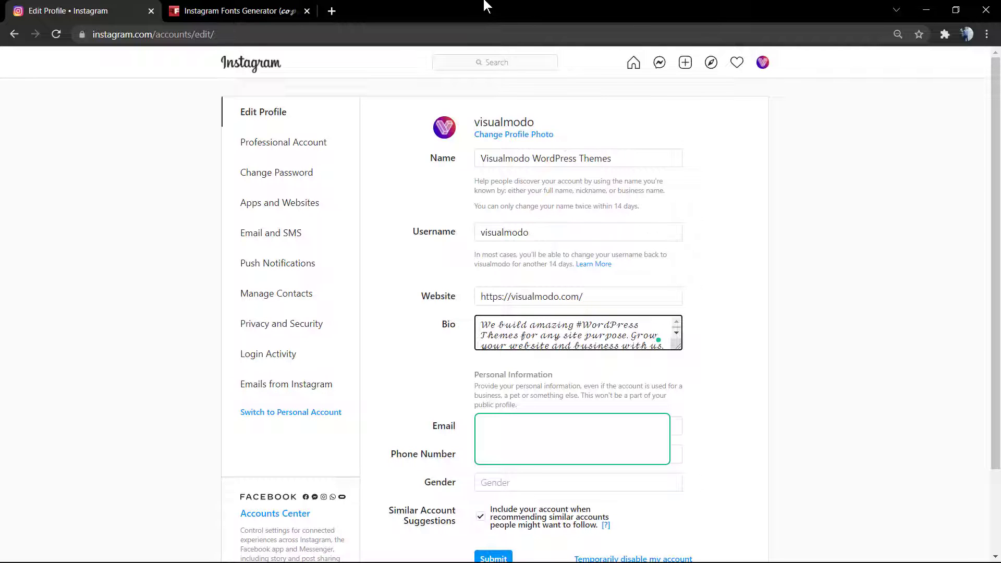
- Select the original plain bio text in FFonts and paste it over the Instagram bio
left_click(264, 7)
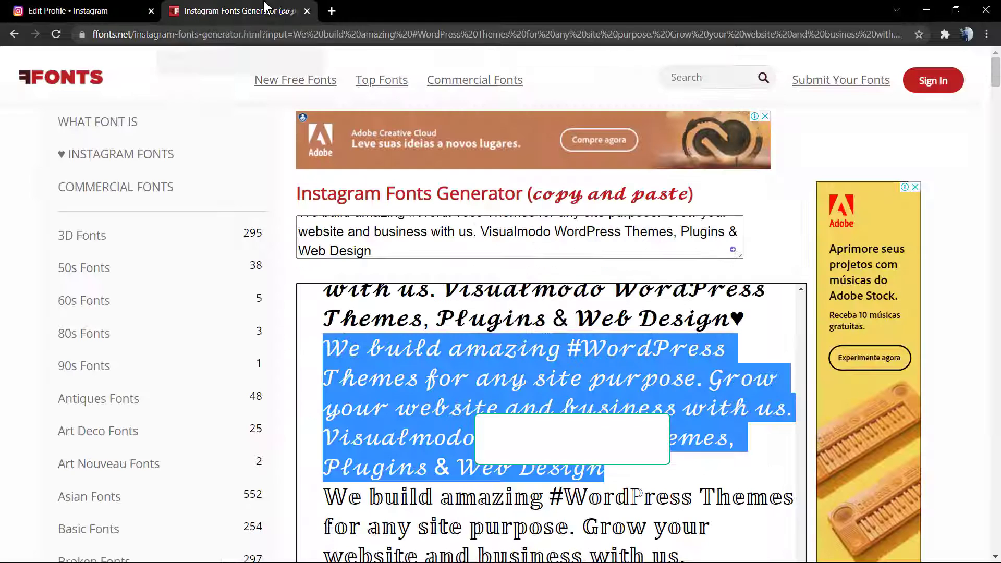
triple_click(417, 251)
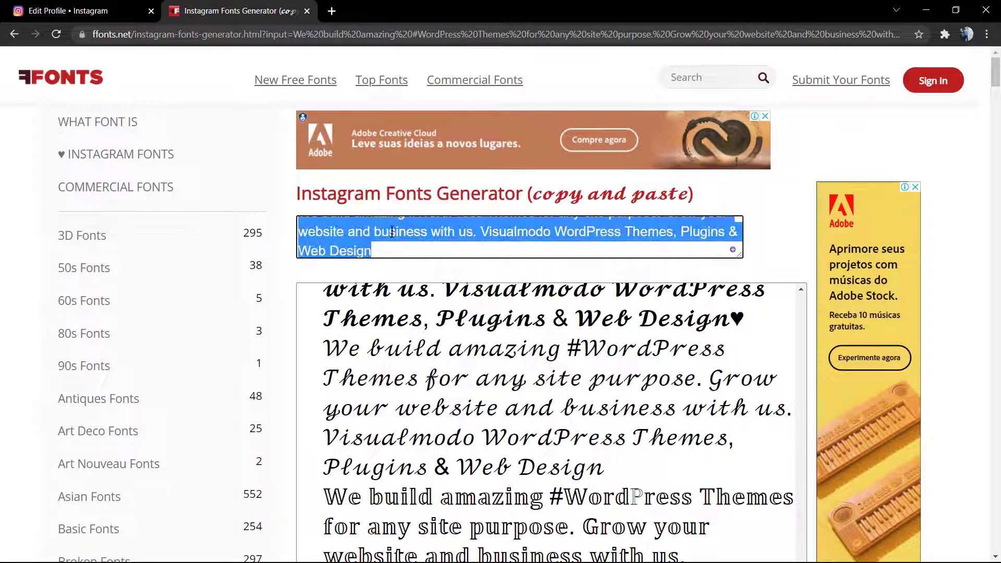
key("ctrl+Tab")
key("ctrl+a")
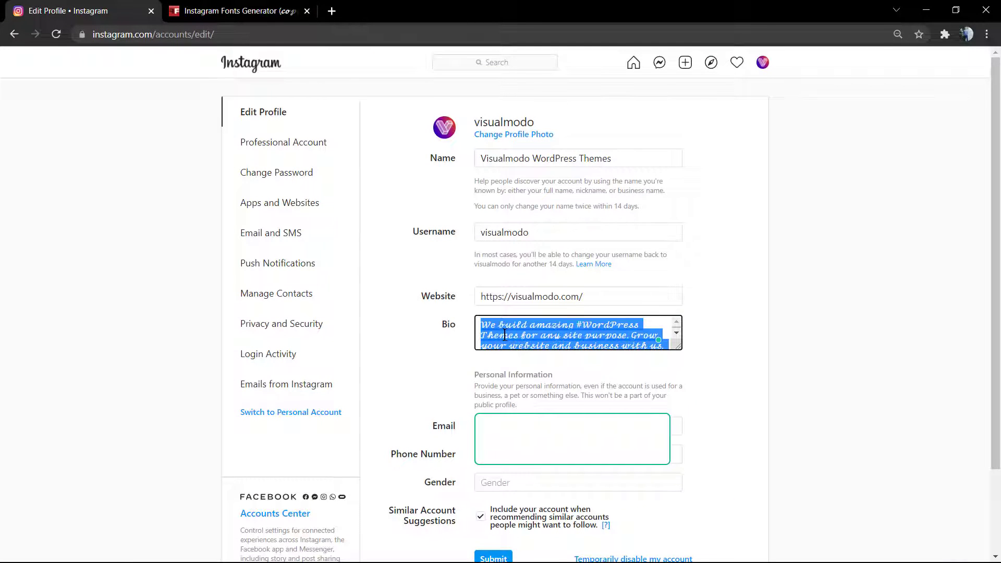
key("ctrl+v")
- Submit the plain bio, then check it on the public profile page
left_click(493, 557)
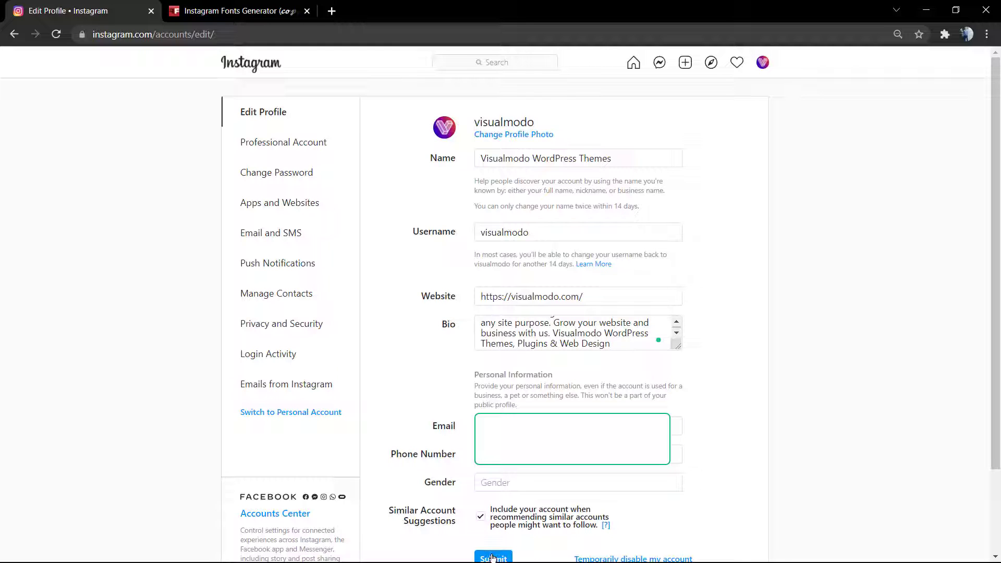
scroll(469, 531, "down", 3)
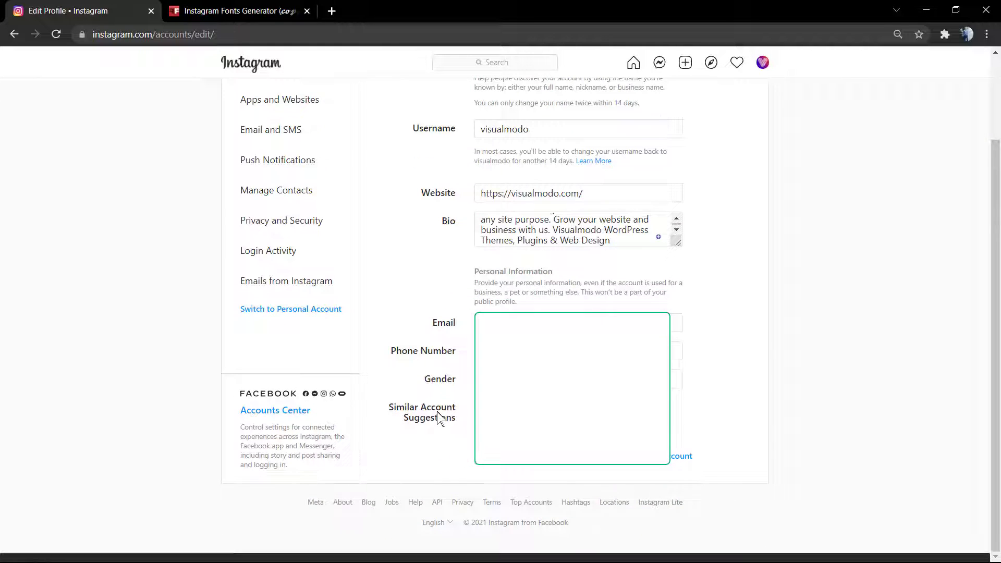
scroll(448, 412, "up", 3)
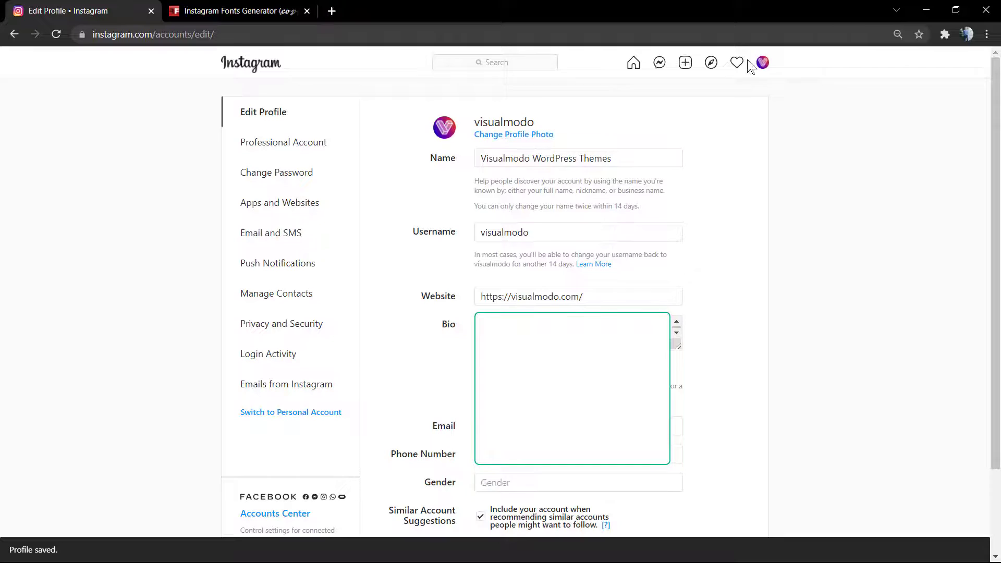
left_click(763, 63)
left_click(688, 88)
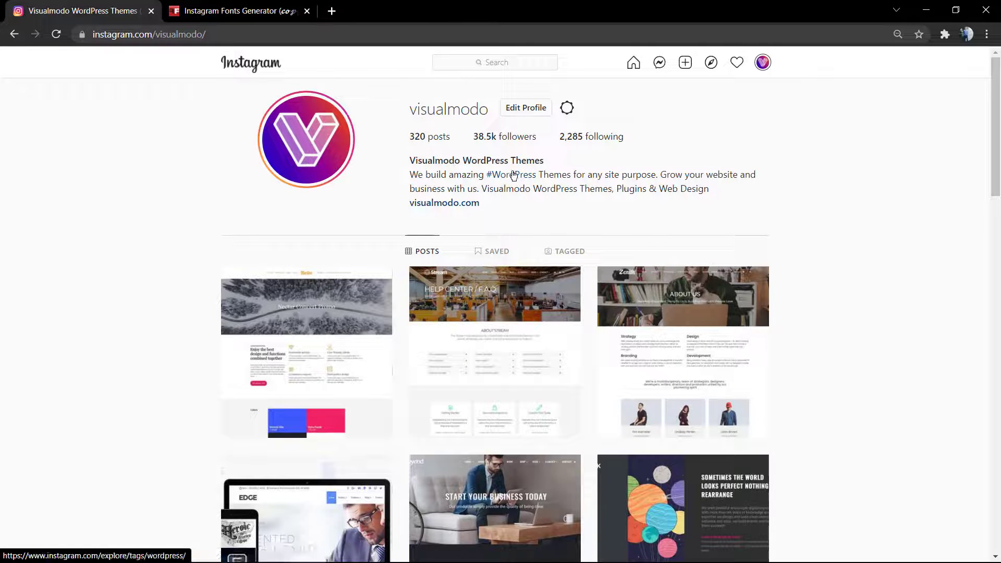
triple_click(581, 172)
key("ctrl+c")
left_click(583, 173)
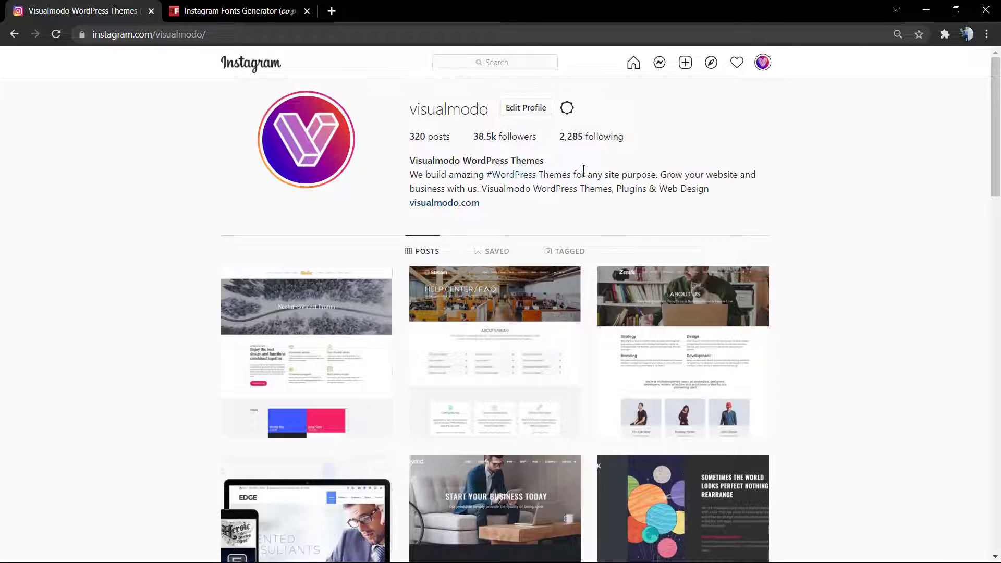
left_click(281, 9)
left_click(480, 235)
key("ctrl+a")
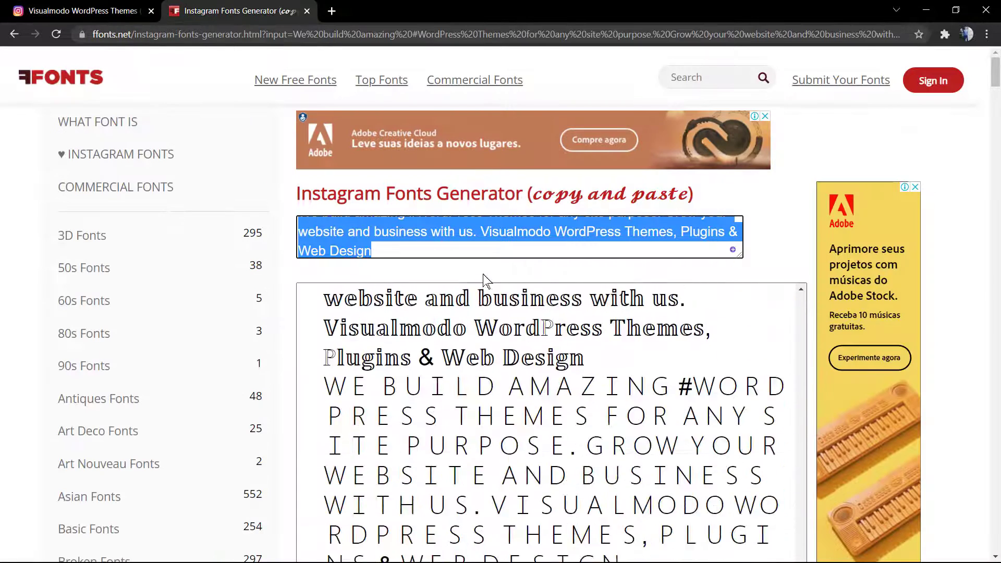
key("ctrl+v")
scroll(481, 353, "down", 3)
scroll(480, 352, "down", 1)
scroll(481, 352, "down", 3)
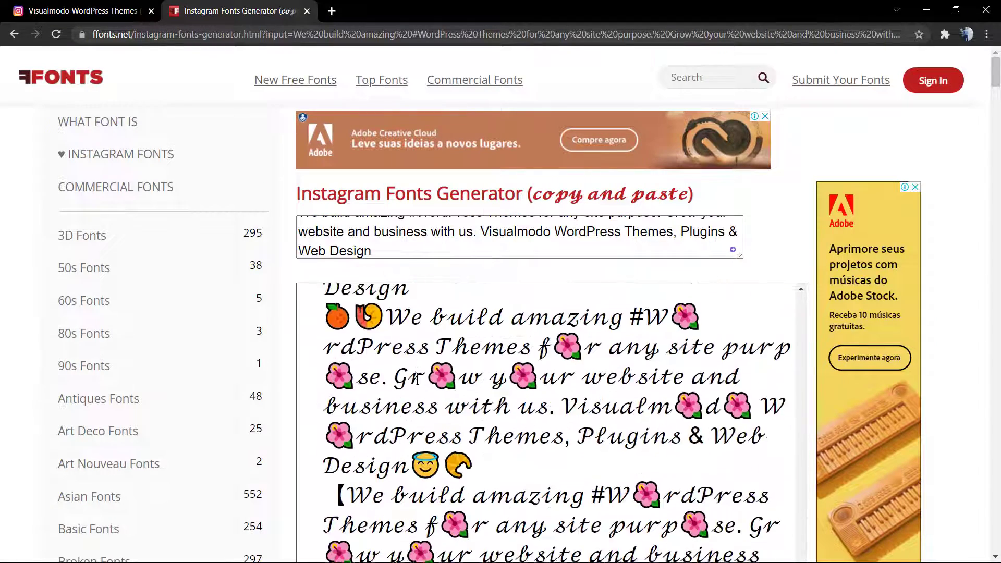
scroll(480, 352, "down", 2)
scroll(411, 273, "down", 2)
scroll(410, 273, "down", 2)
scroll(410, 273, "down", 2)
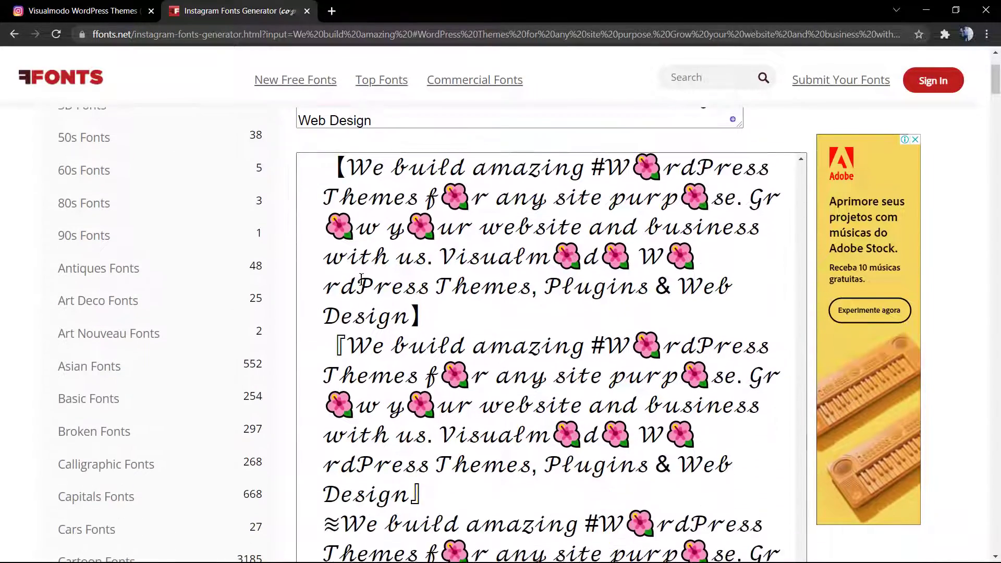
scroll(411, 273, "down", 2)
scroll(411, 273, "down", 2)
scroll(411, 273, "down", 2)
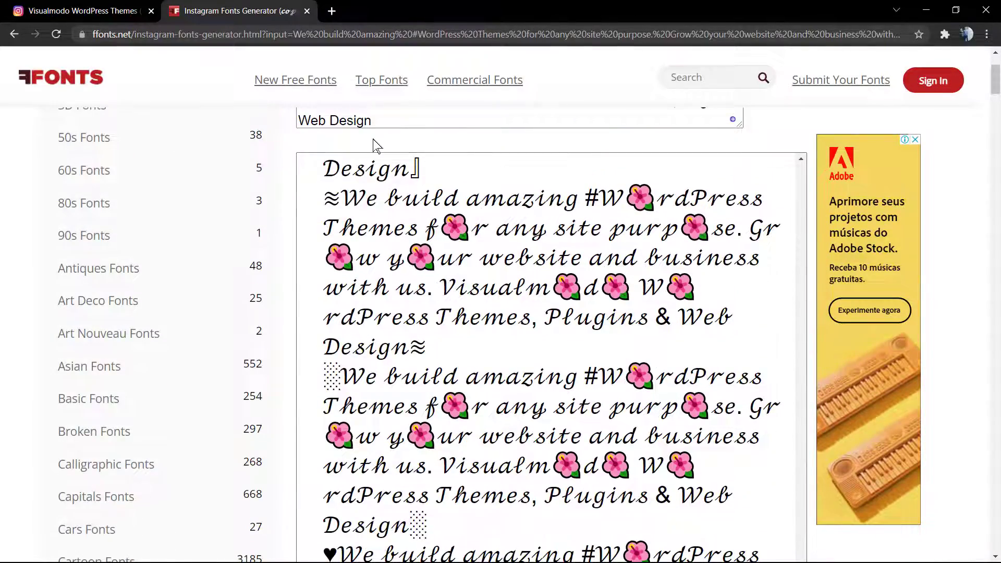
scroll(411, 273, "down", 3)
scroll(411, 273, "down", 2)
scroll(410, 273, "down", 2)
scroll(410, 273, "down", 2)
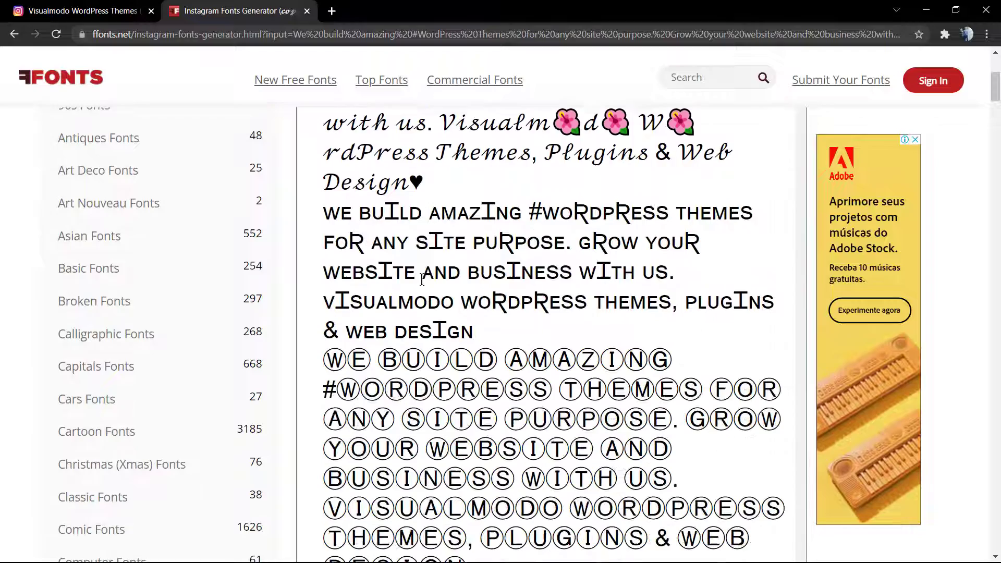
scroll(422, 278, "down", 2)
scroll(421, 278, "down", 2)
scroll(421, 278, "down", 2)
scroll(421, 278, "down", 2)
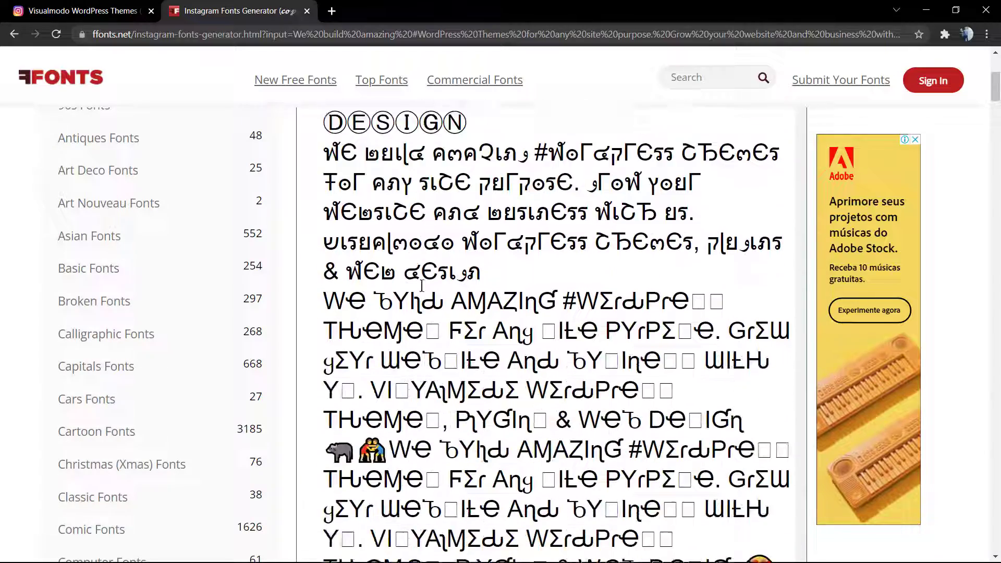
scroll(421, 285, "down", 3)
scroll(421, 285, "down", 2)
scroll(421, 286, "down", 2)
scroll(421, 286, "down", 2)
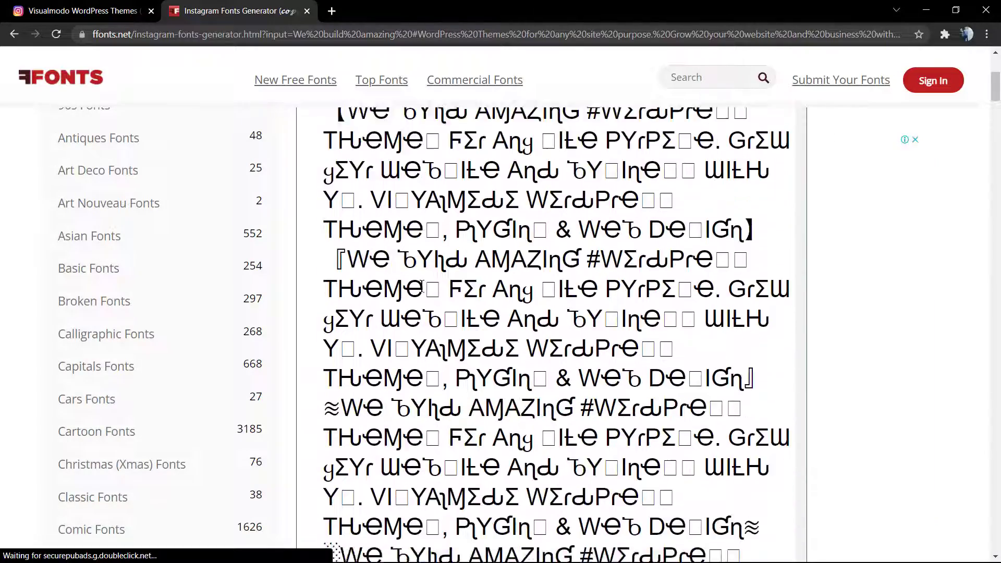
scroll(422, 285, "down", 2)
scroll(420, 286, "down", 2)
scroll(421, 285, "down", 2)
scroll(420, 285, "down", 2)
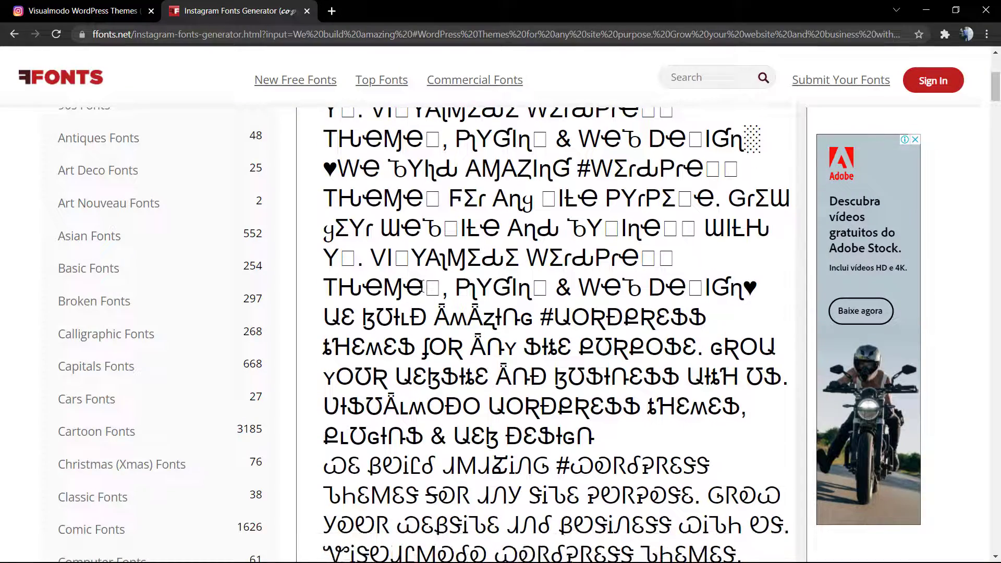
scroll(421, 285, "down", 2)
scroll(421, 285, "down", 3)
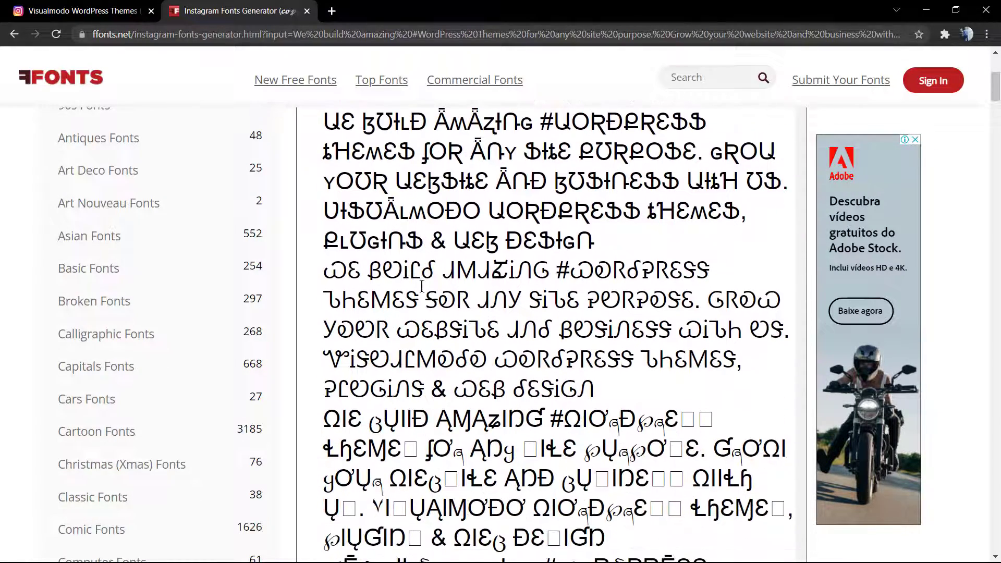
scroll(421, 285, "down", 2)
scroll(420, 286, "down", 2)
scroll(421, 286, "down", 2)
scroll(421, 286, "down", 2)
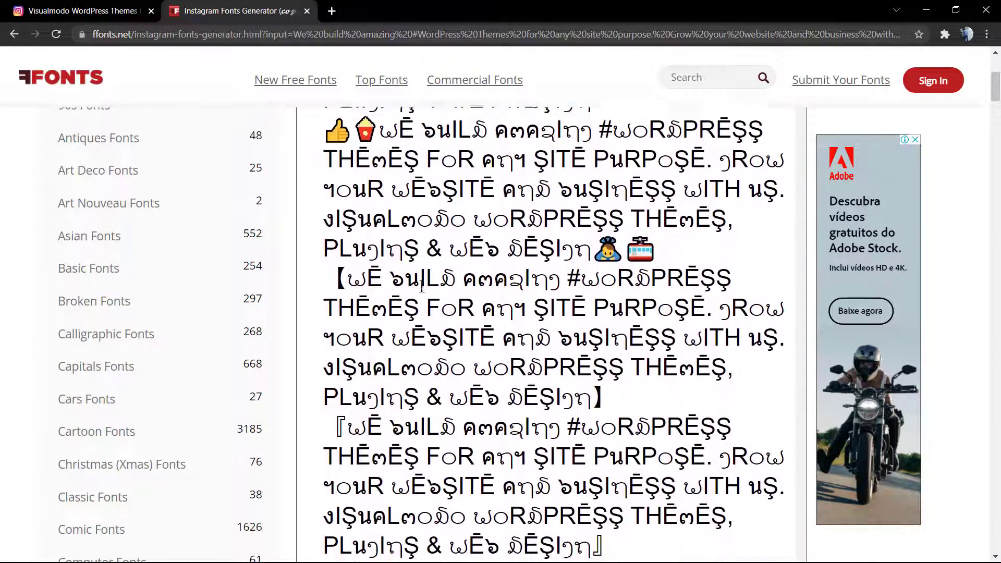
scroll(421, 286, "down", 2)
scroll(420, 285, "down", 2)
scroll(422, 312, "down", 3)
scroll(422, 313, "down", 1)
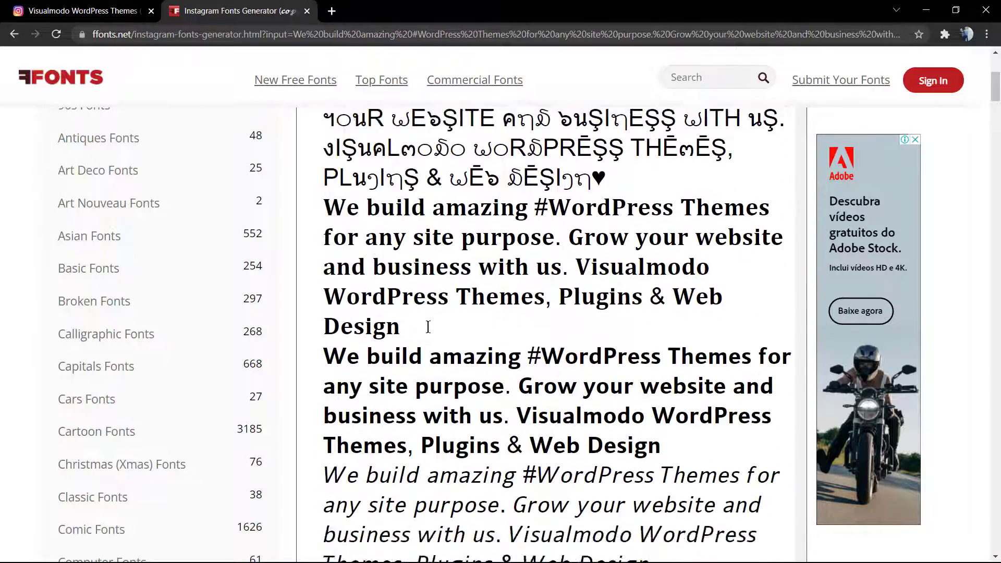
scroll(423, 314, "down", 2)
scroll(422, 312, "down", 2)
scroll(428, 327, "down", 3)
scroll(428, 327, "down", 2)
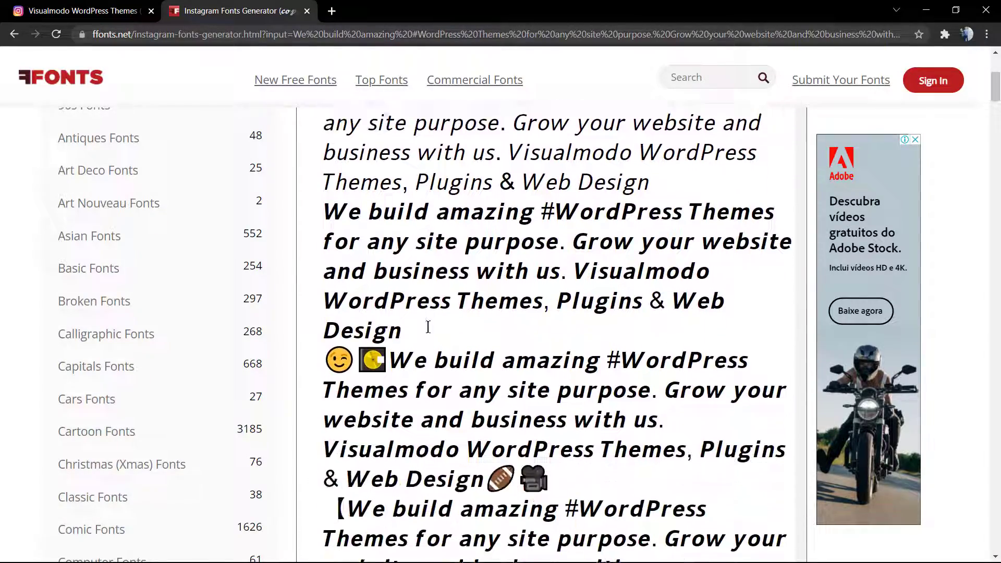
scroll(428, 328, "down", 1)
scroll(428, 326, "down", 2)
scroll(426, 337, "down", 3)
scroll(427, 336, "down", 2)
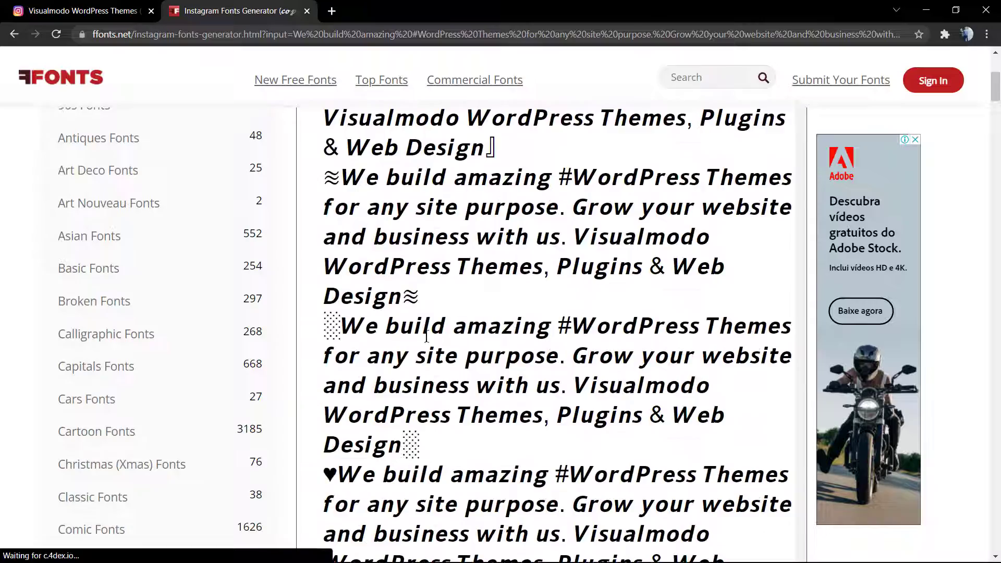
scroll(426, 337, "down", 3)
scroll(427, 337, "down", 2)
scroll(426, 337, "down", 3)
scroll(426, 336, "down", 2)
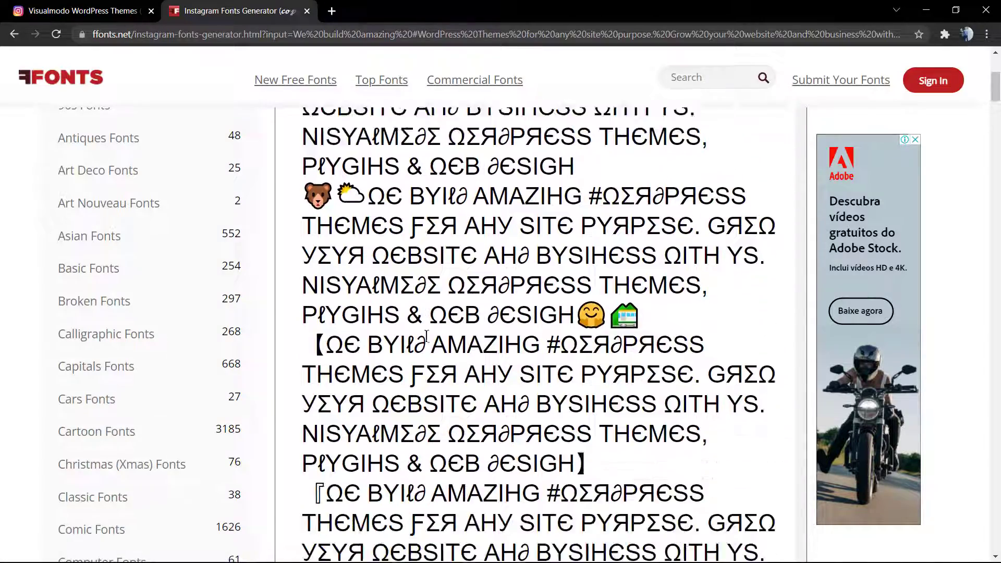
scroll(426, 336, "down", 2)
scroll(427, 337, "down", 2)
scroll(431, 335, "down", 3)
scroll(431, 335, "down", 2)
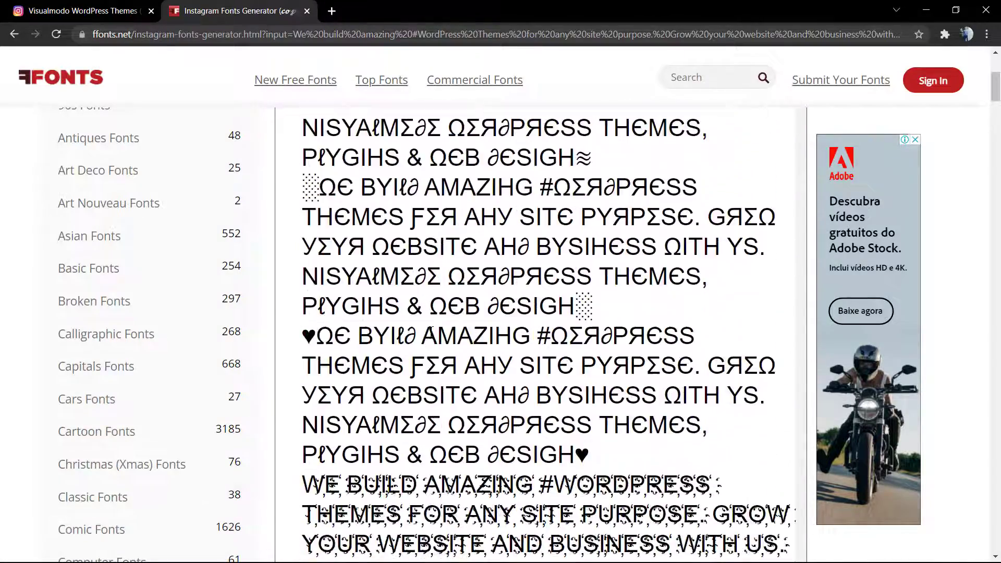
scroll(431, 335, "down", 3)
scroll(431, 336, "down", 2)
scroll(430, 335, "down", 3)
scroll(431, 336, "down", 2)
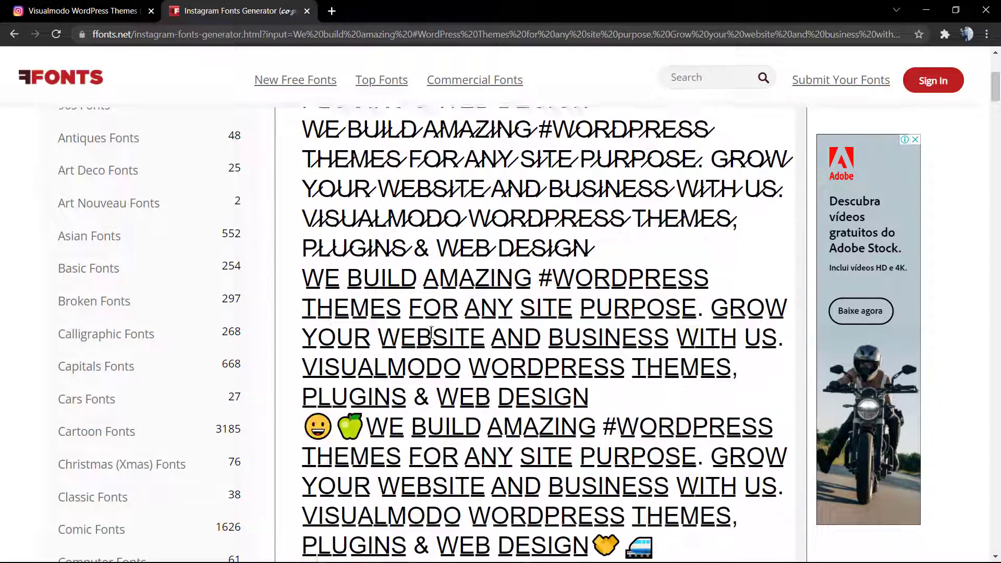
scroll(430, 335, "down", 3)
scroll(427, 337, "down", 3)
scroll(427, 337, "down", 2)
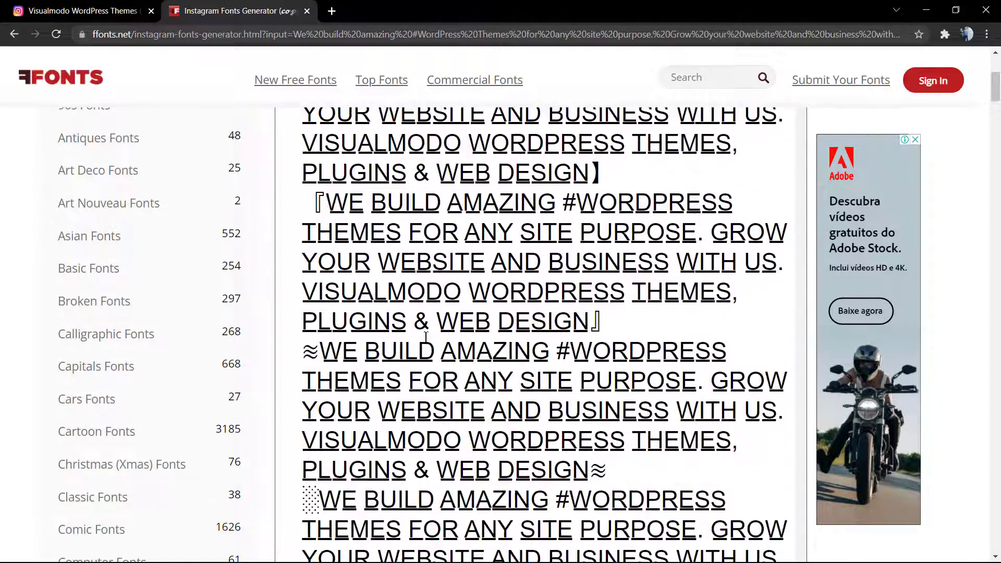
scroll(425, 337, "down", 2)
scroll(426, 337, "down", 2)
scroll(426, 337, "down", 2)
scroll(426, 337, "down", 2)
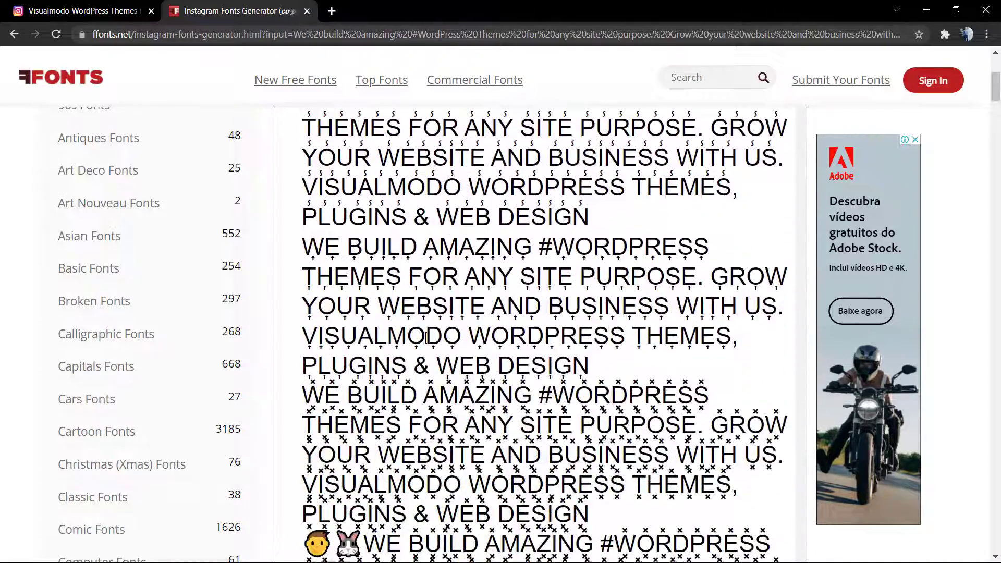
scroll(426, 337, "down", 2)
scroll(427, 337, "down", 2)
scroll(426, 337, "down", 2)
scroll(426, 337, "down", 2)
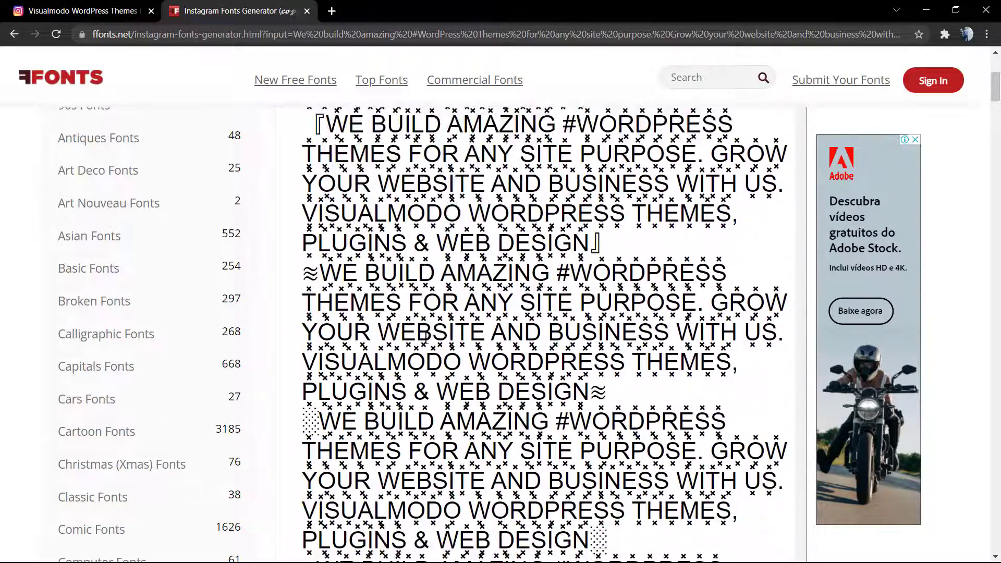
scroll(426, 337, "down", 2)
scroll(426, 337, "down", 2)
scroll(427, 337, "down", 2)
scroll(426, 338, "down", 2)
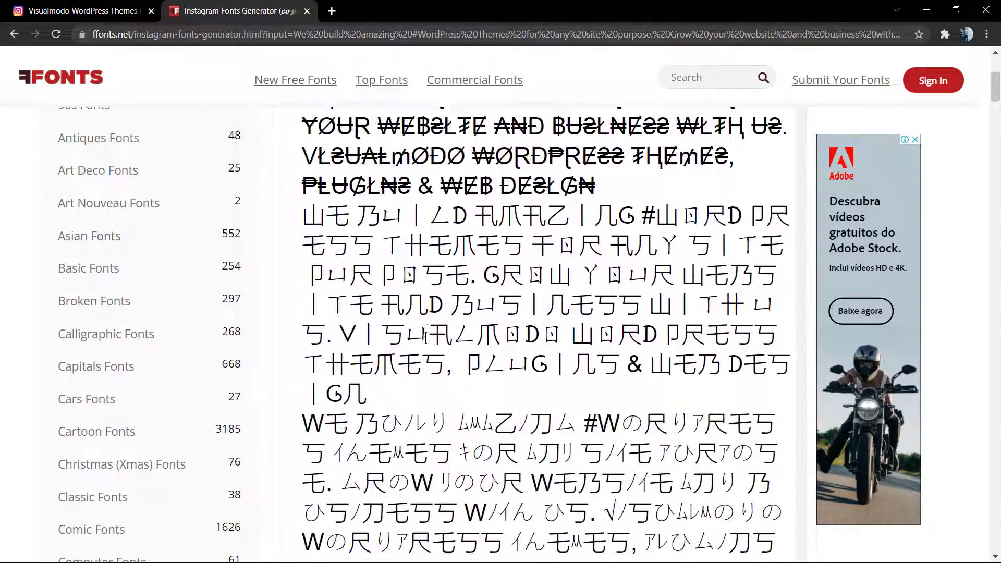
scroll(427, 337, "down", 2)
scroll(427, 336, "down", 2)
scroll(427, 337, "down", 2)
scroll(426, 338, "down", 2)
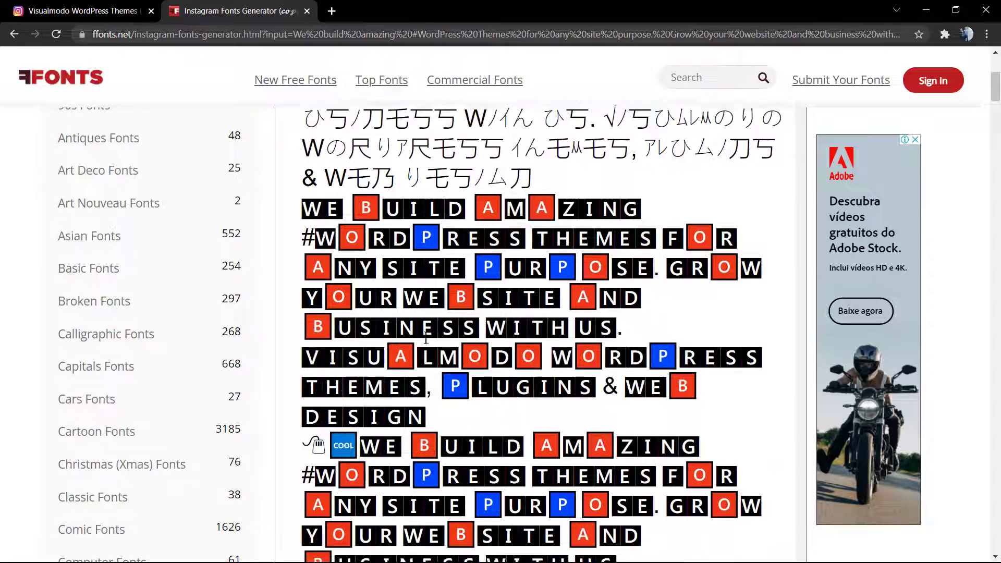
scroll(426, 337, "down", 2)
scroll(427, 337, "down", 2)
scroll(427, 337, "down", 1)
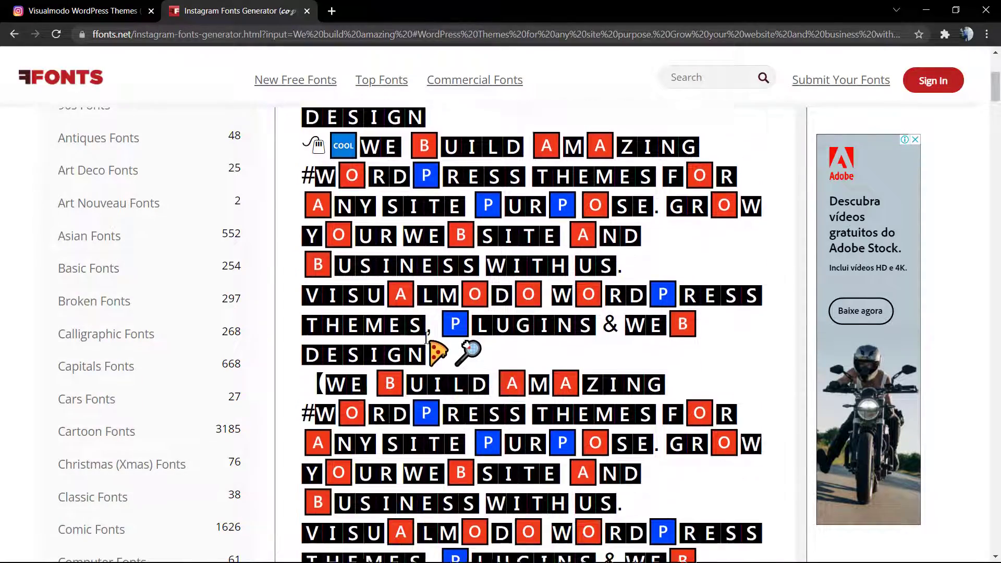
scroll(426, 337, "down", 1)
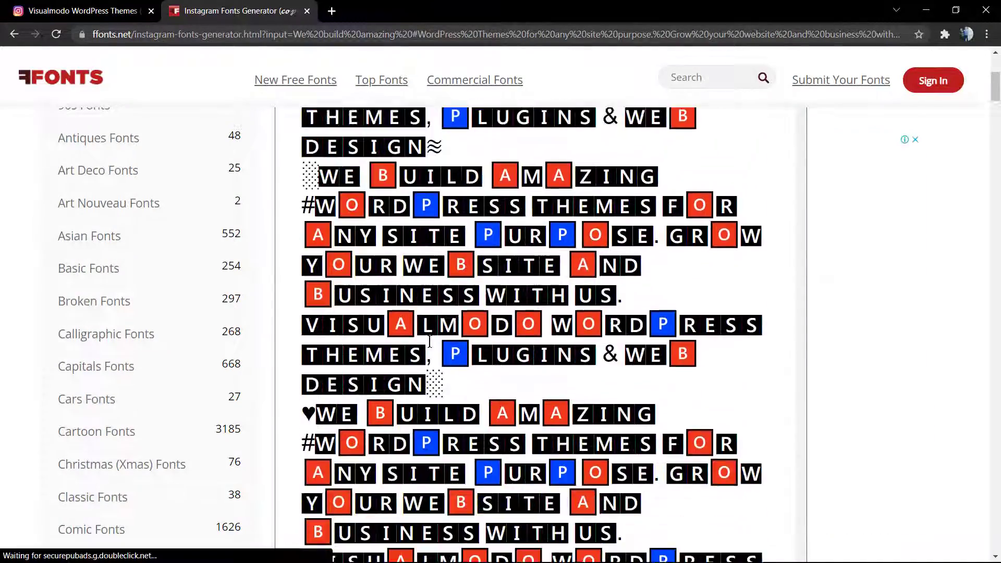
scroll(457, 380, "down", 3)
scroll(458, 379, "down", 3)
scroll(457, 379, "down", 3)
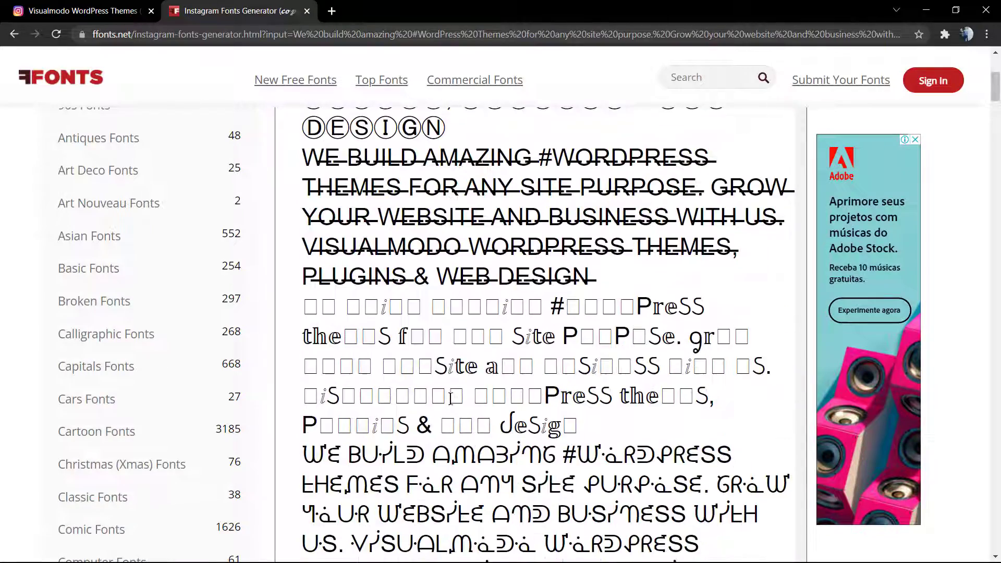
scroll(458, 380, "down", 2)
scroll(449, 397, "down", 3)
scroll(449, 397, "down", 3)
scroll(450, 398, "down", 3)
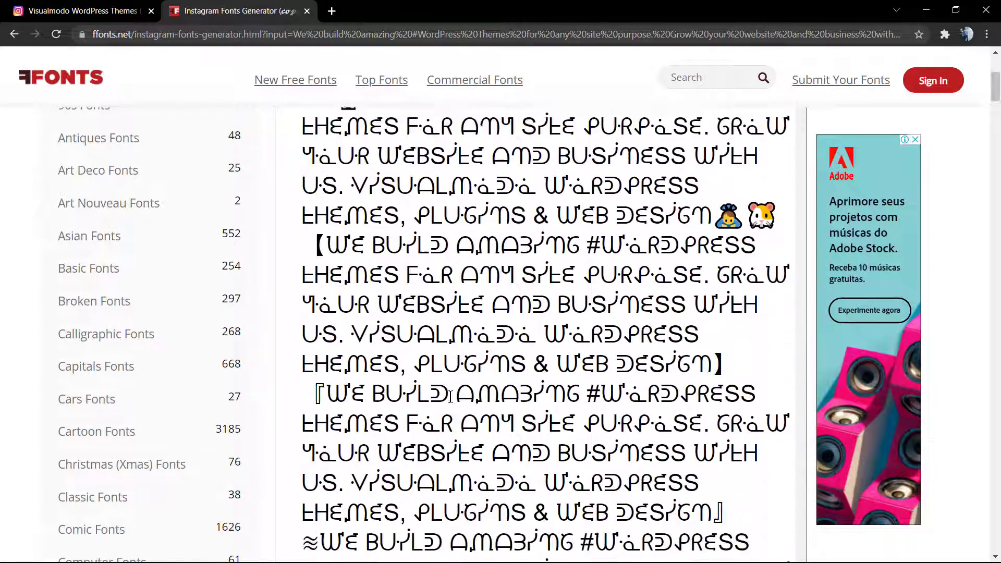